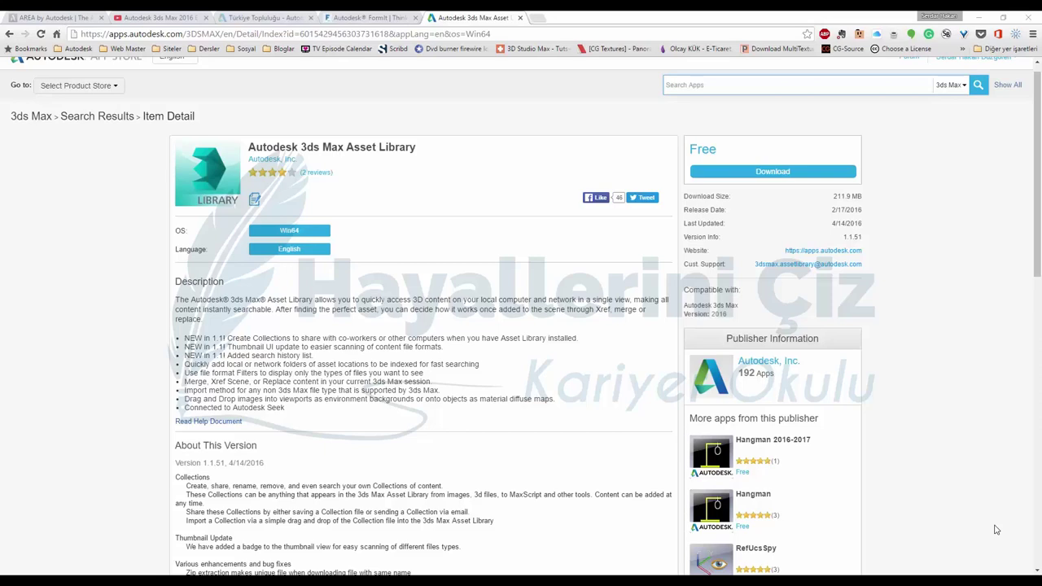
Step: Bring the empty Untitled 3ds Max 2016 scene to the front and open the Content menu
scroll(378, 323, "down", 1)
scroll(378, 323, "down", 1)
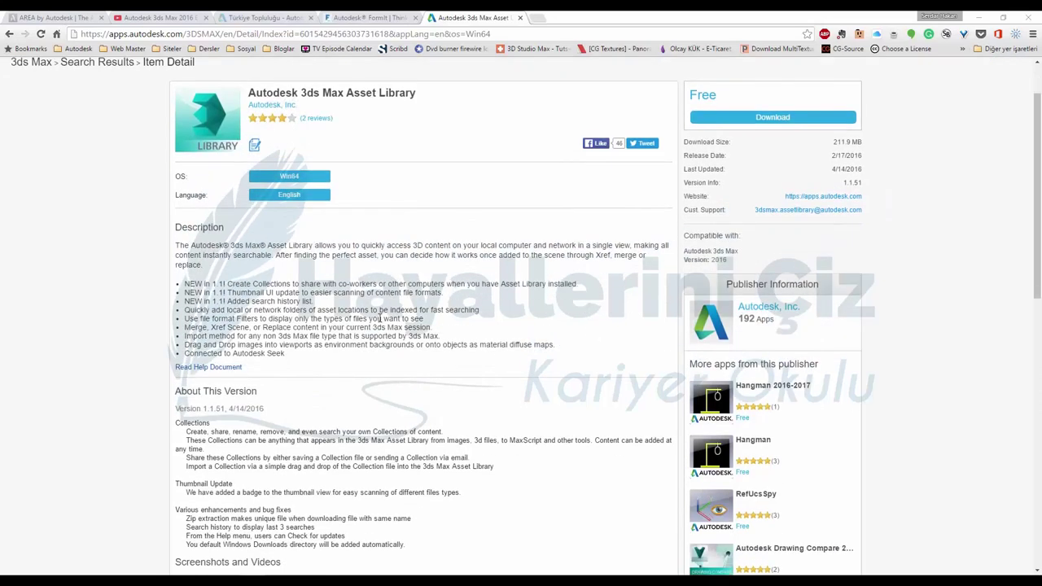
scroll(379, 324, "down", 1)
scroll(383, 324, "down", 1)
scroll(389, 326, "down", 2)
scroll(391, 326, "down", 1)
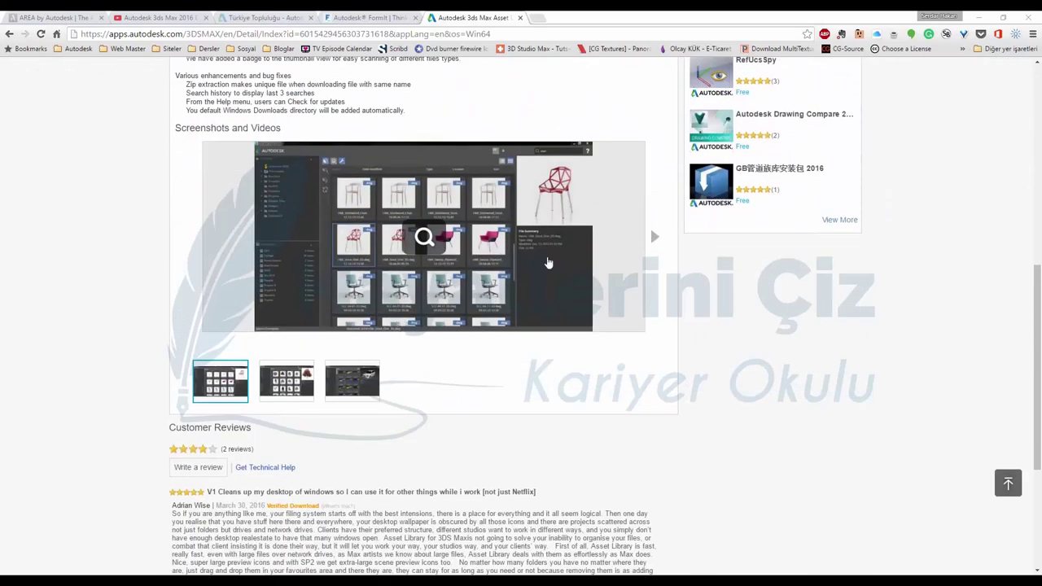
scroll(492, 259, "down", 1)
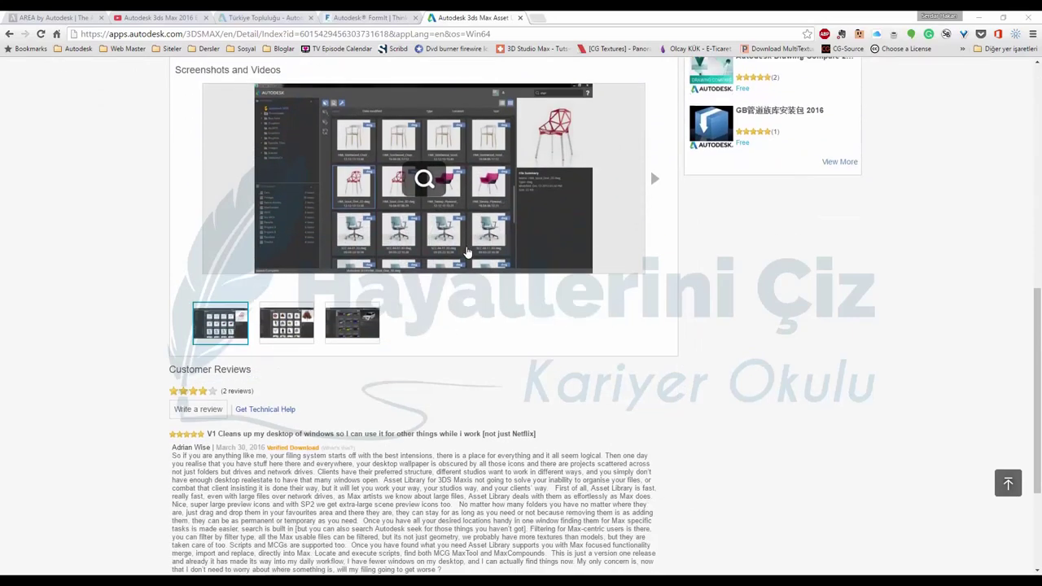
scroll(468, 252, "down", 2)
scroll(468, 252, "up", 2)
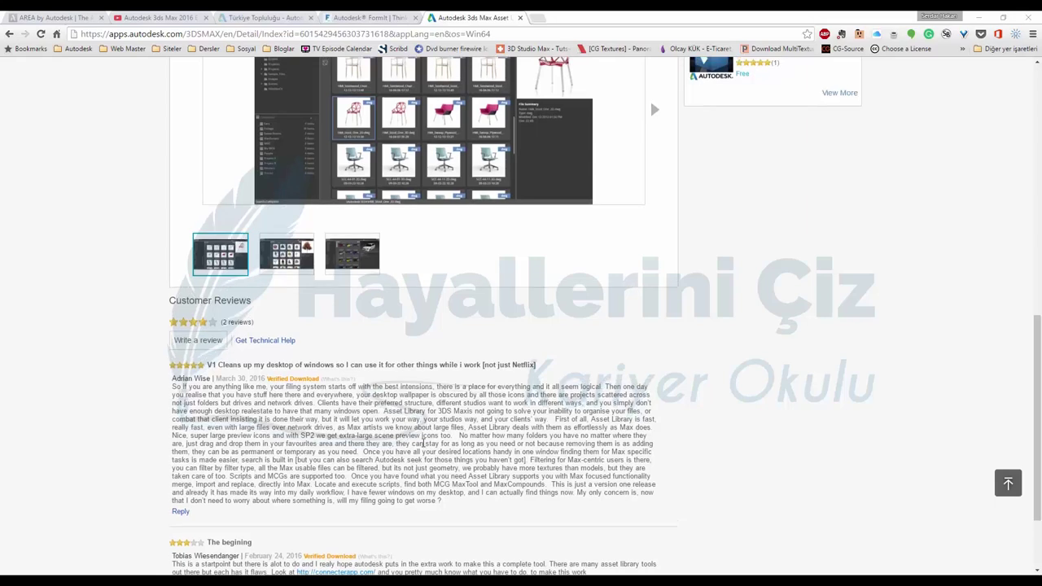
scroll(383, 444, "up", 3)
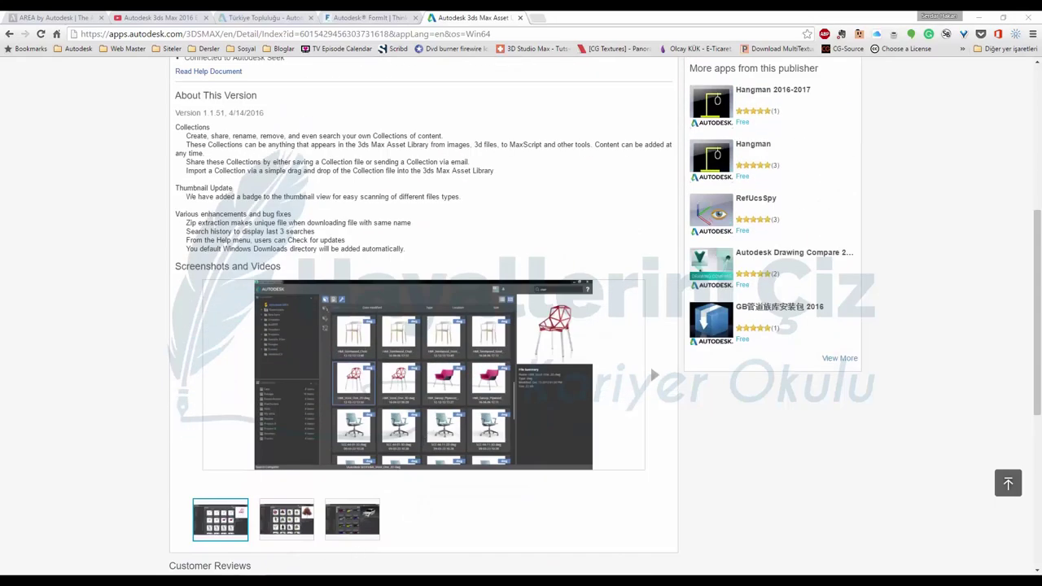
left_click(199, 534)
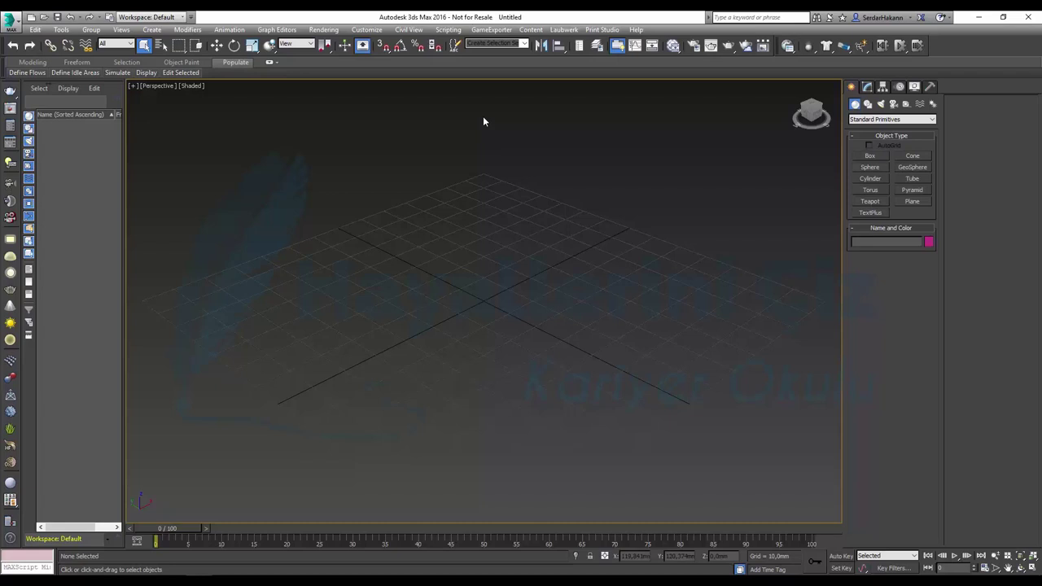
left_click(534, 31)
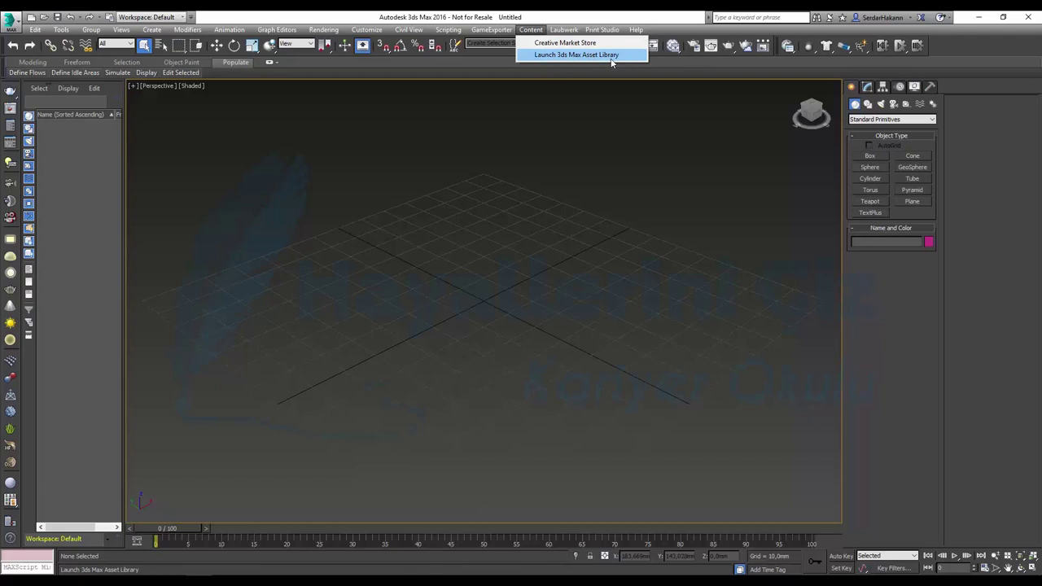
Step: Launch the 3ds Max Asset Library and maximize its window
left_click(566, 58)
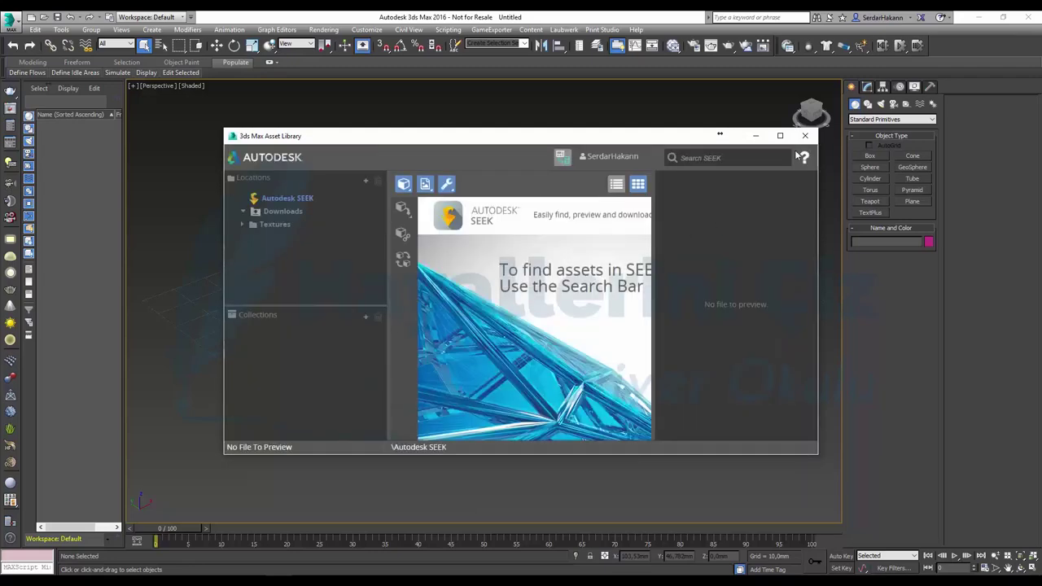
left_click(780, 136)
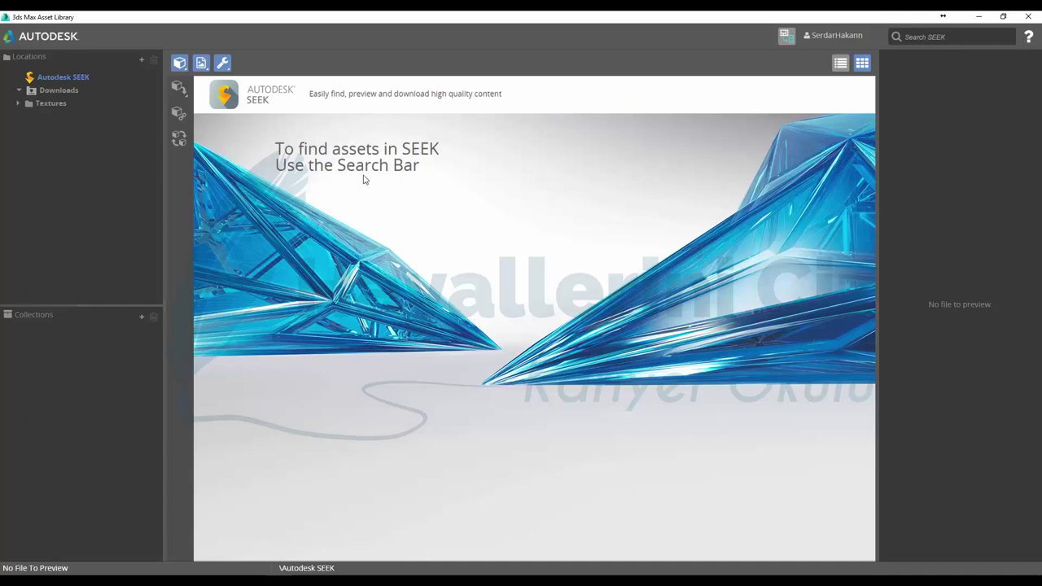
left_click(968, 35)
Step: Browse the D:\Textures folder, collapse it, and return to the Autodesk SEEK start page
left_click(22, 104)
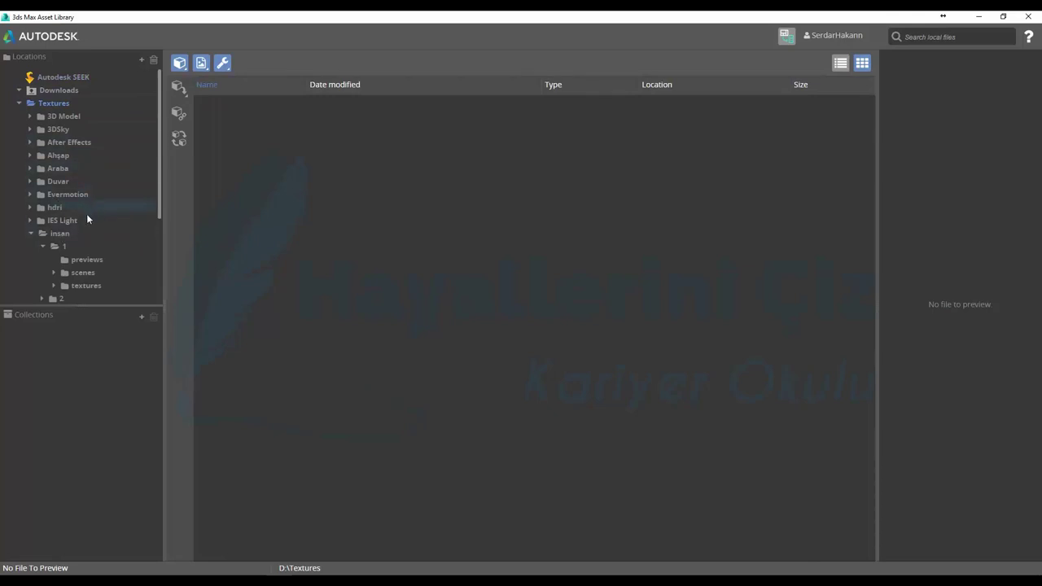
scroll(86, 216, "down", 4)
scroll(91, 216, "up", 3)
left_click(19, 102)
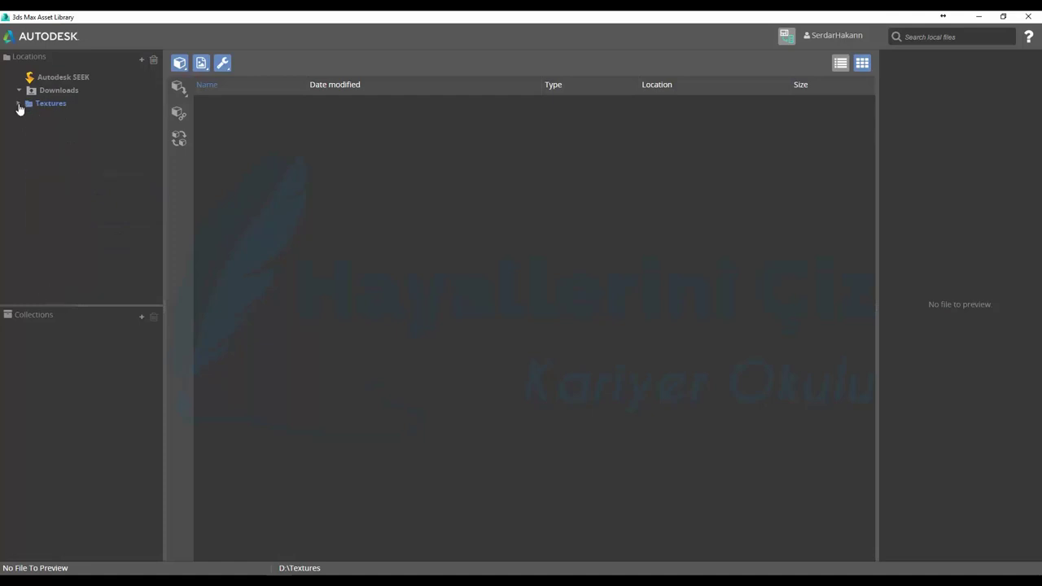
left_click(75, 76)
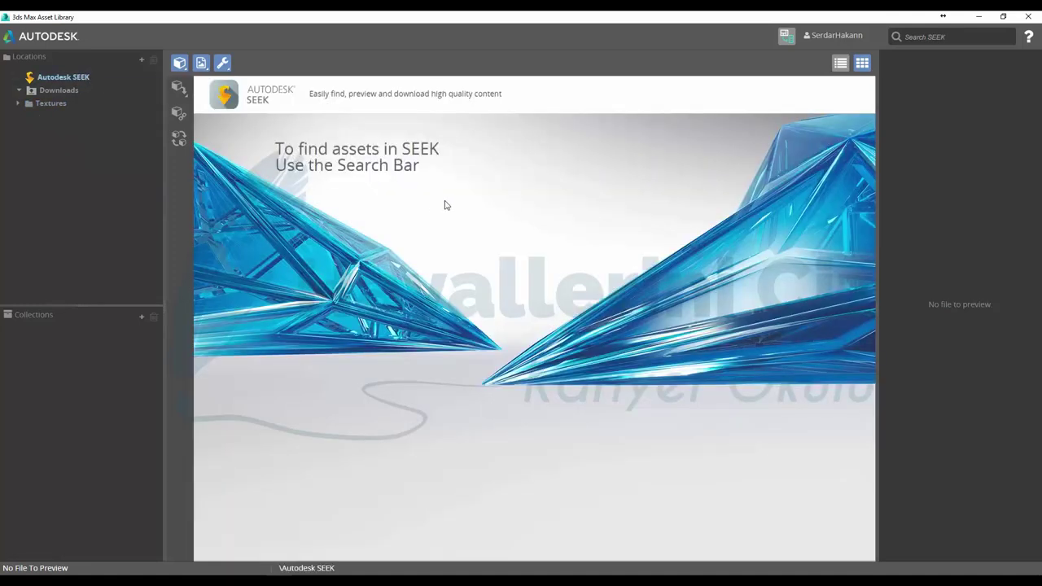
Step: Search Autodesk SEEK for 'sofa' to list Teknion chairs and sofas
left_click(947, 37)
type("sofa")
key("Return")
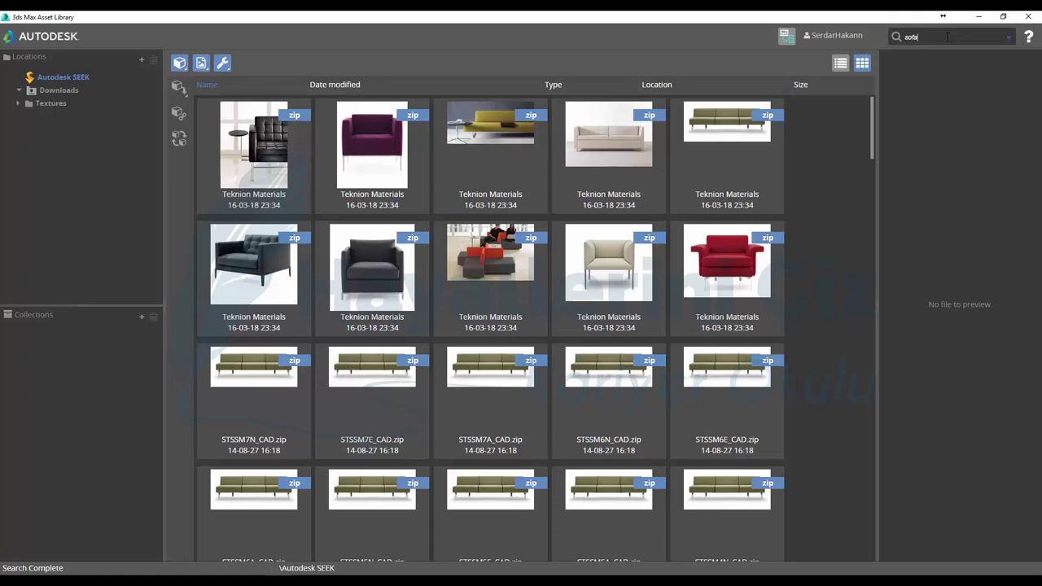
mouse_move(372, 146)
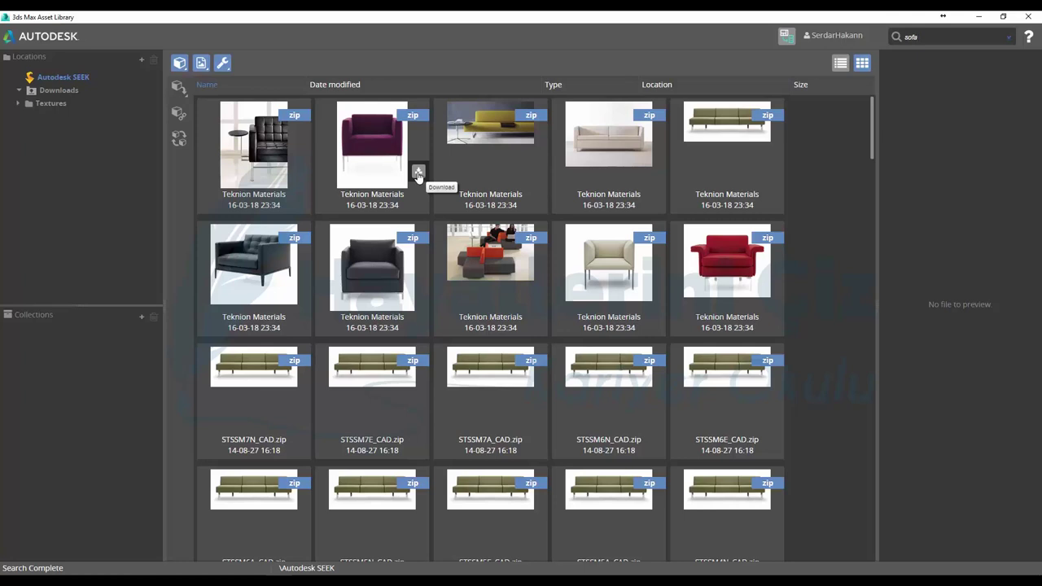
Step: Start downloading the purple Teknion Materials chair zip, then cancel the download
left_click(418, 175)
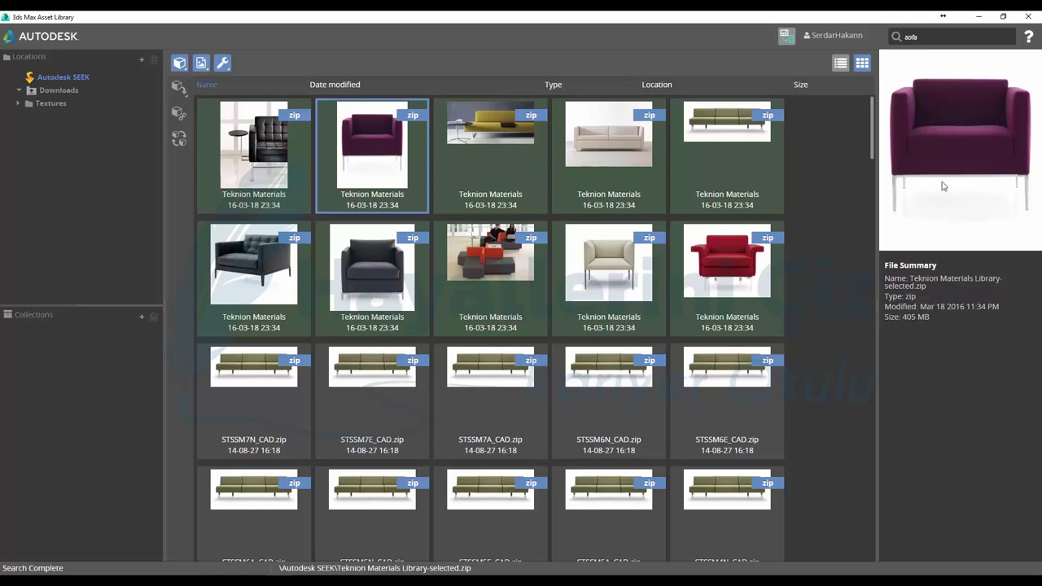
mouse_move(727, 276)
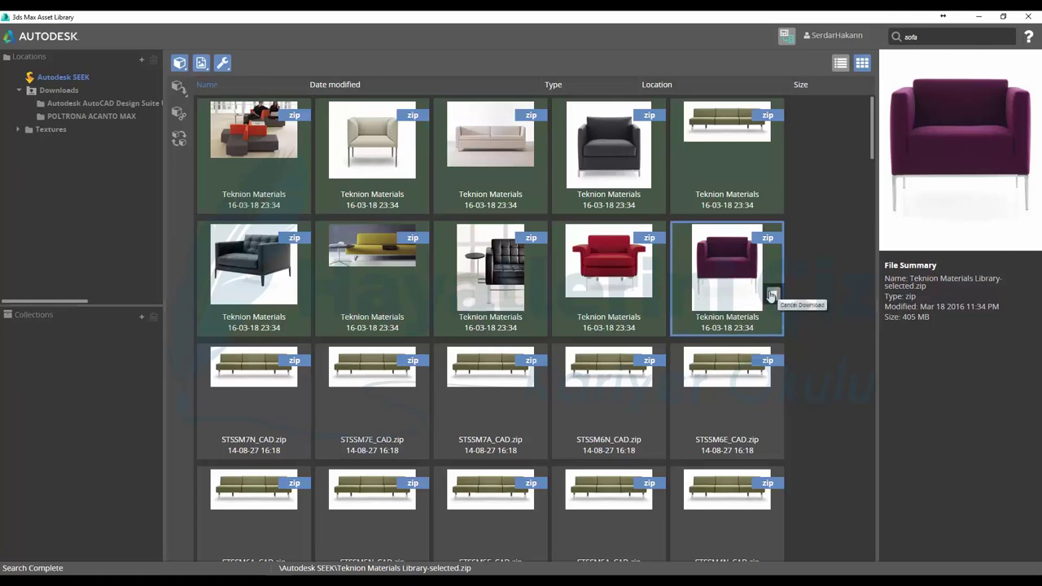
left_click(771, 295)
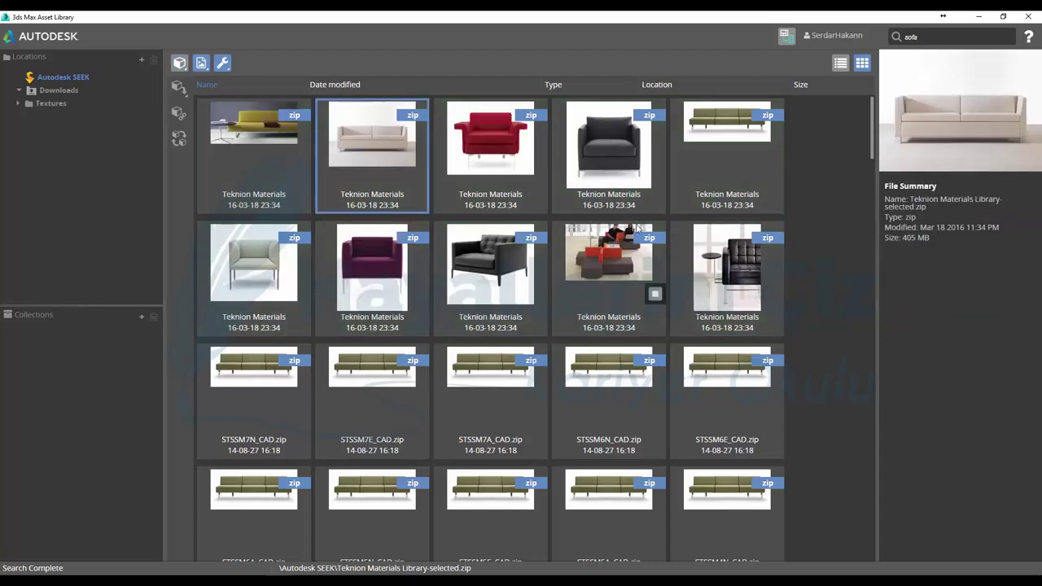
scroll(685, 300, "down", 1)
scroll(569, 260, "down", 3)
scroll(530, 234, "down", 4)
scroll(531, 233, "down", 4)
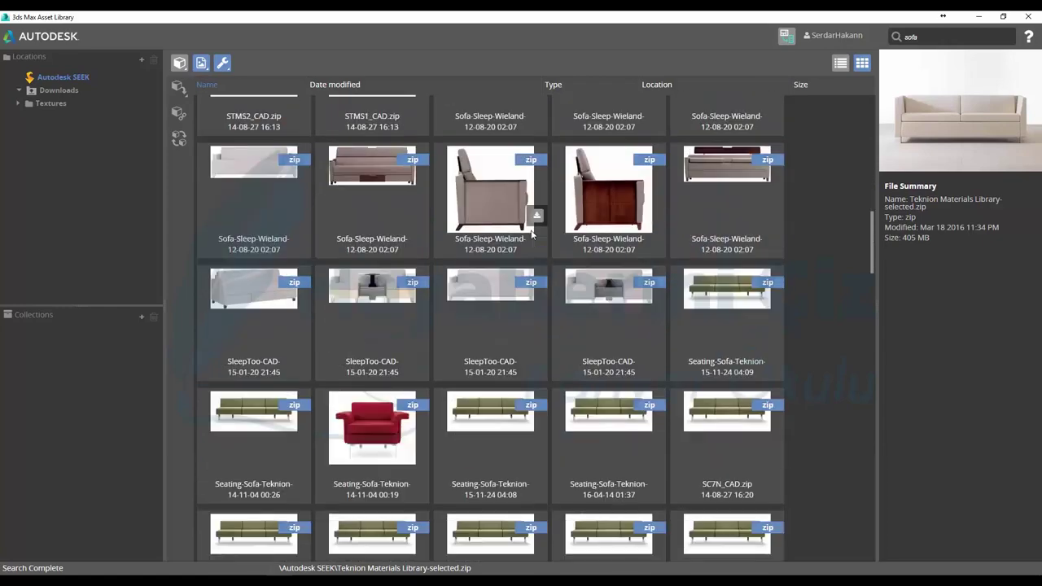
scroll(531, 233, "down", 3)
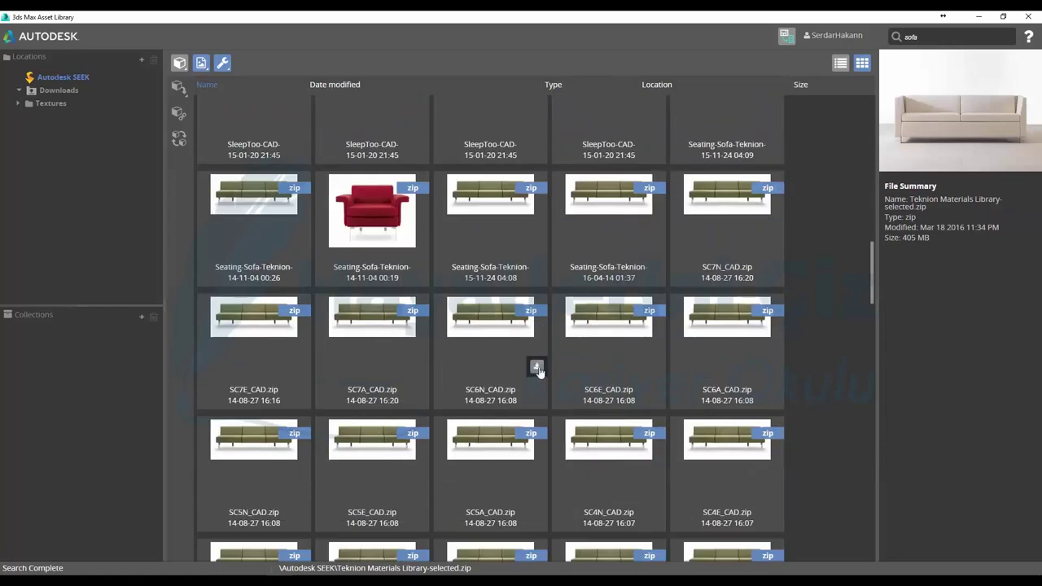
scroll(531, 253, "up", 3)
scroll(532, 269, "up", 3)
scroll(532, 269, "up", 1)
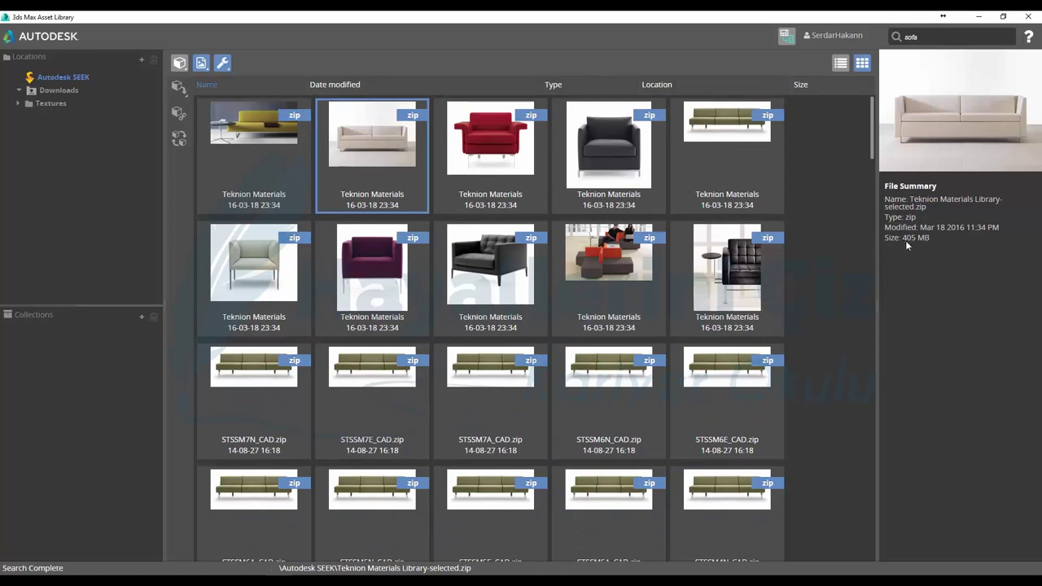
mouse_move(490, 267)
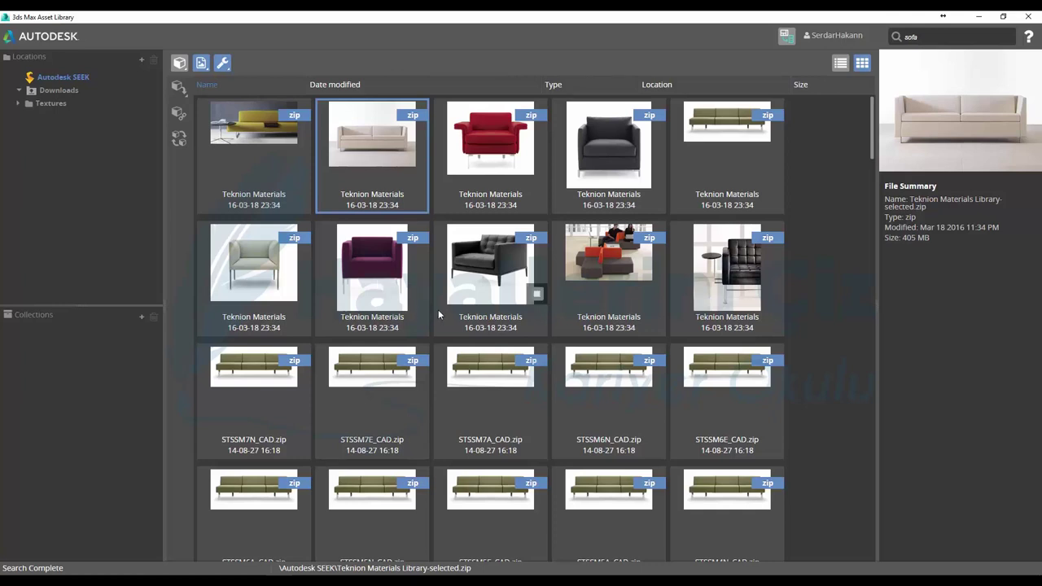
Step: Replace the 'sofa' query with 'teknion' and run the search
left_click(935, 38)
key("ctrl+a")
key("BackSpace")
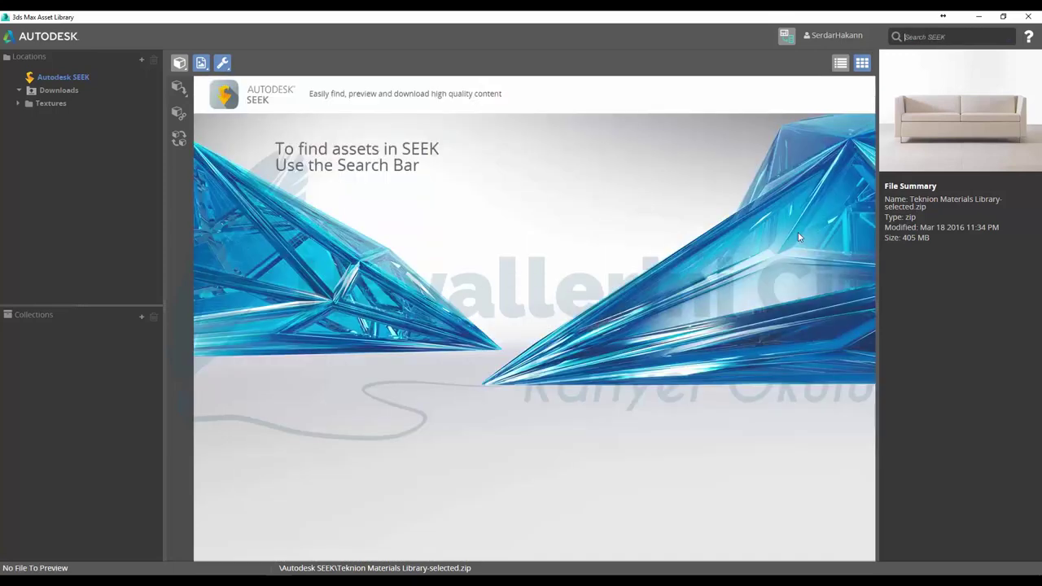
type("tekn")
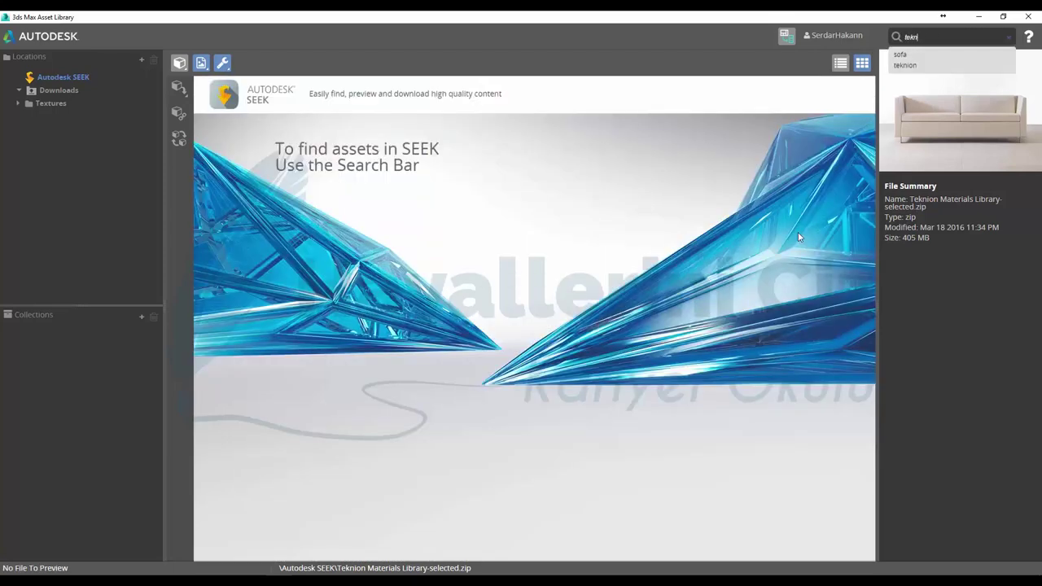
type("ion")
key("Return")
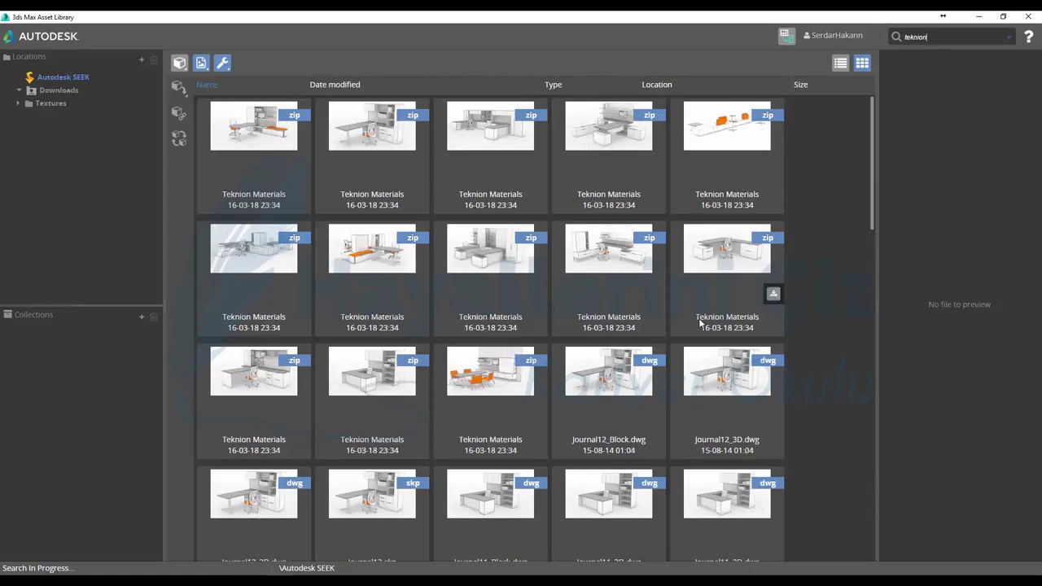
Step: Browse the Teknion Materials and Journal dwg/skp results, then select the query text
scroll(700, 324, "down", 3)
scroll(700, 323, "down", 3)
scroll(700, 323, "down", 3)
scroll(700, 323, "down", 3)
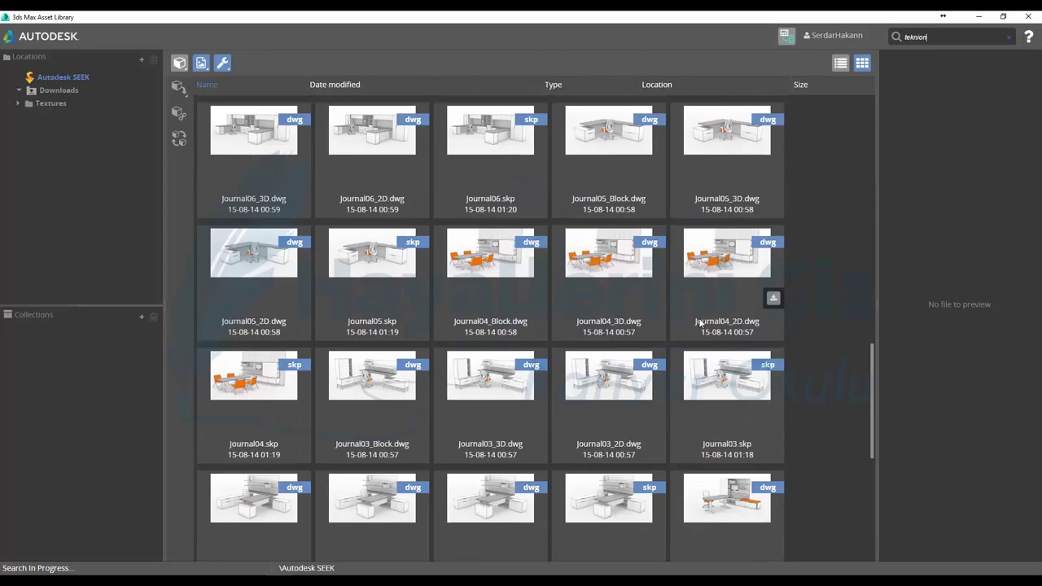
scroll(698, 323, "up", 4)
scroll(698, 323, "up", 4)
scroll(699, 323, "up", 4)
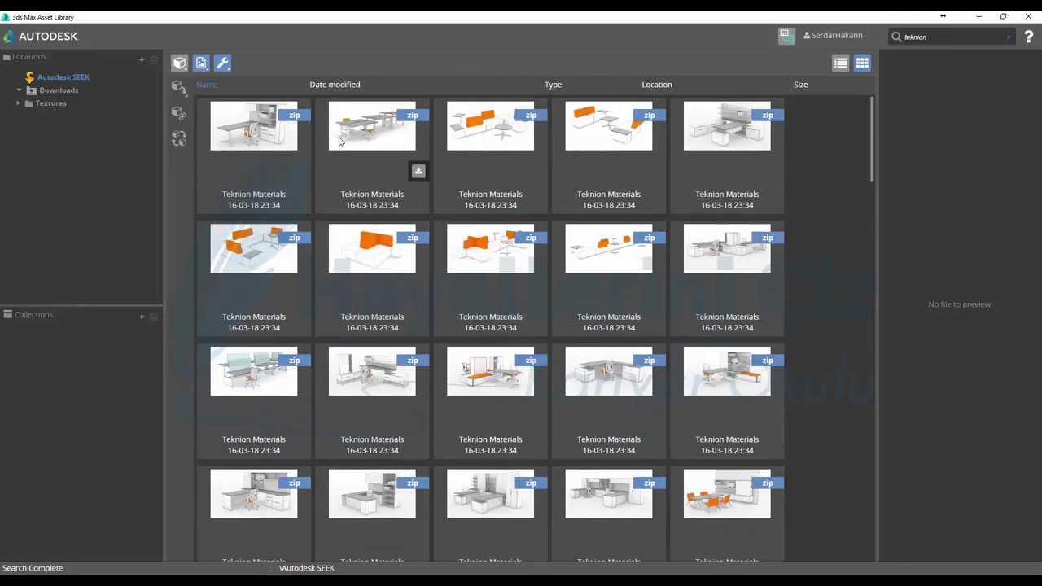
scroll(516, 293, "down", 3)
scroll(513, 324, "down", 2)
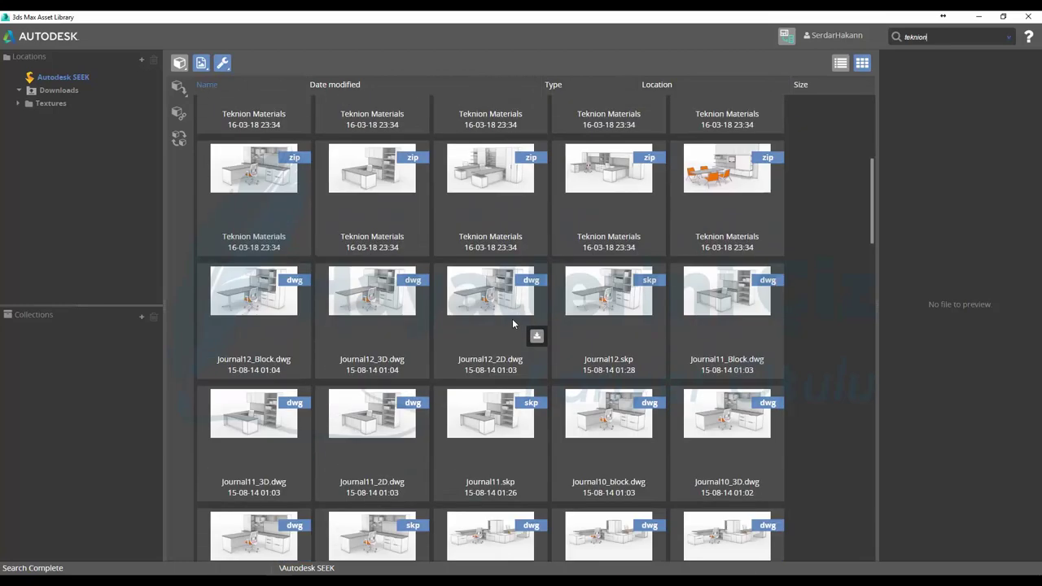
scroll(513, 324, "down", 2)
scroll(513, 324, "up", 5)
scroll(513, 324, "up", 5)
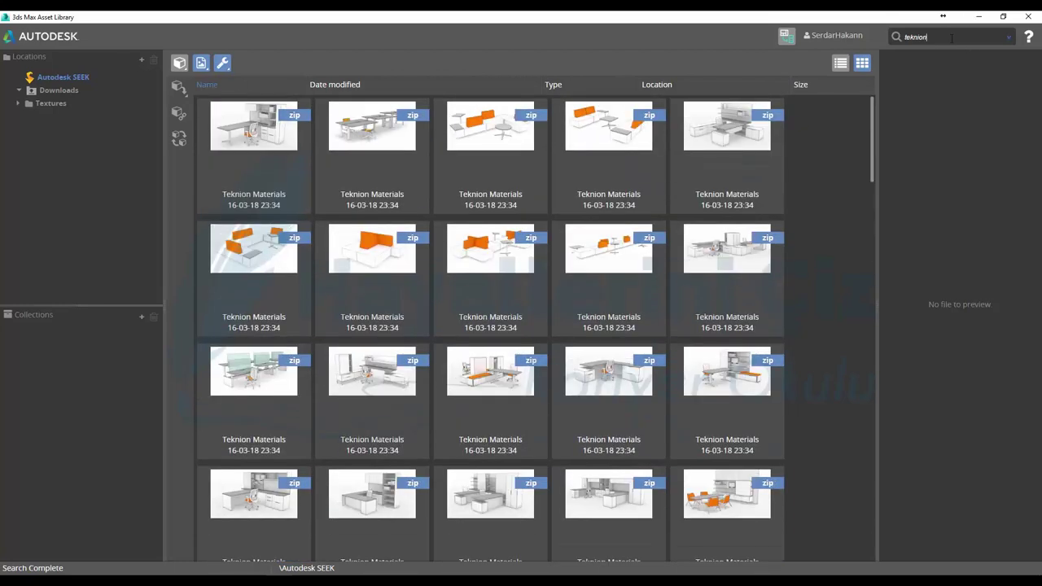
double_click(951, 38)
Step: Search SEEK for 'pool', then replace the query with 'max' and search again
type("pool")
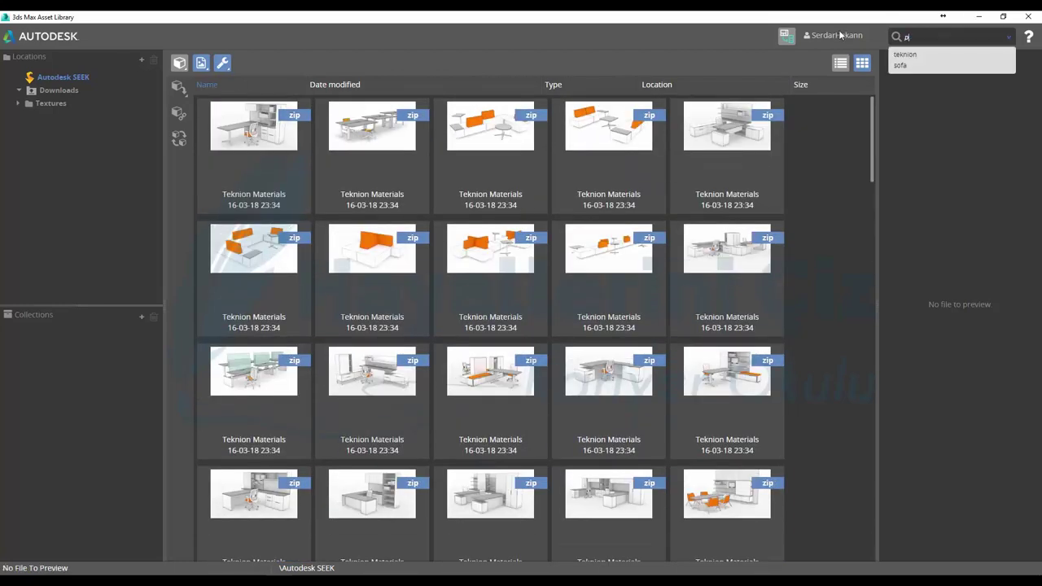
key("Return")
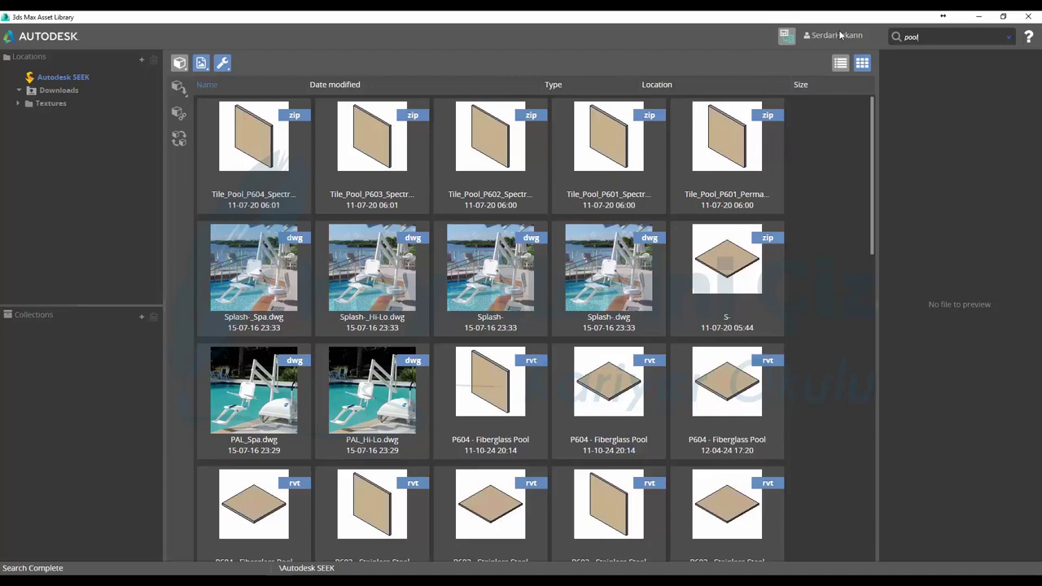
key("BackSpace")
key("BackSpace")
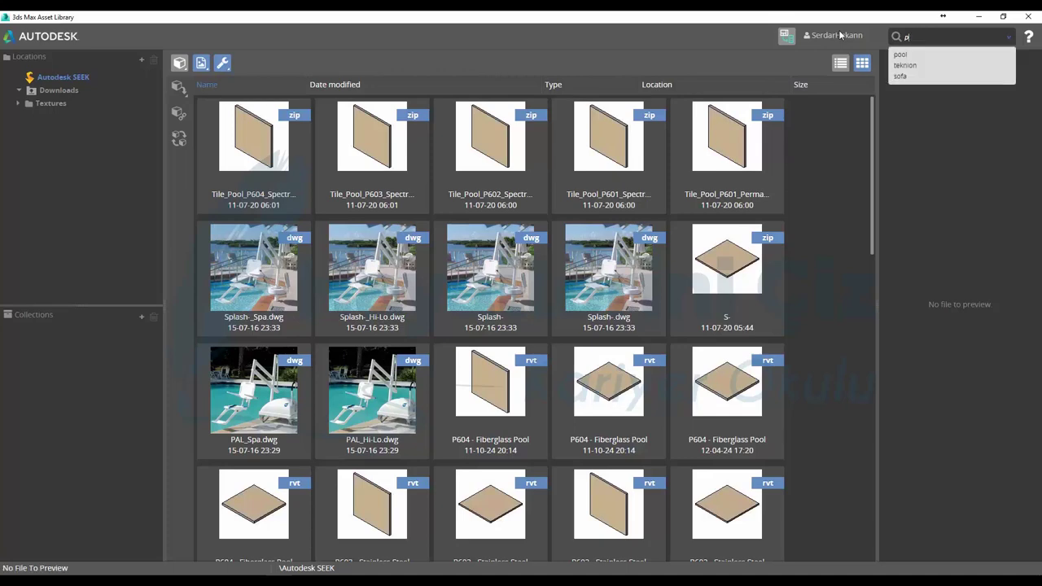
key("BackSpace")
key("BackSpace")
type("max")
key("Return")
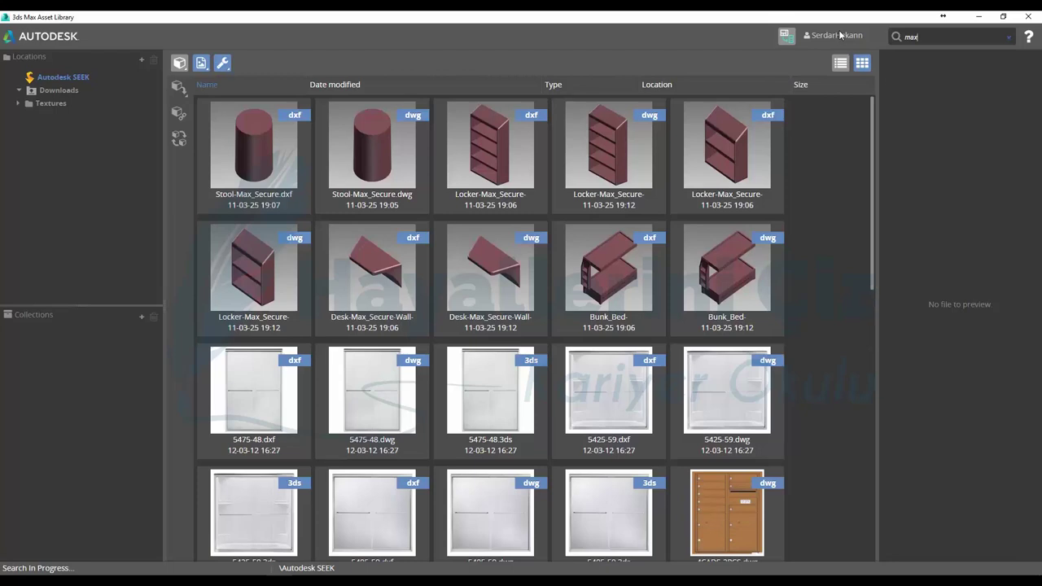
Step: Replace 'max' with 'wood' and scroll through the garage door and window results
key("BackSpace")
key("BackSpace")
key("BackSpace")
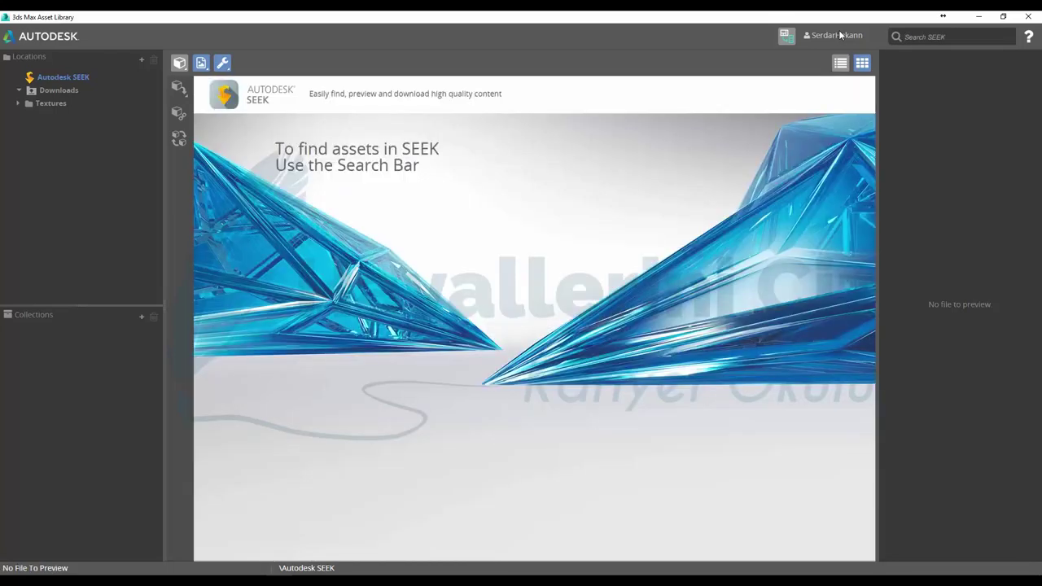
type("wood")
key("Return")
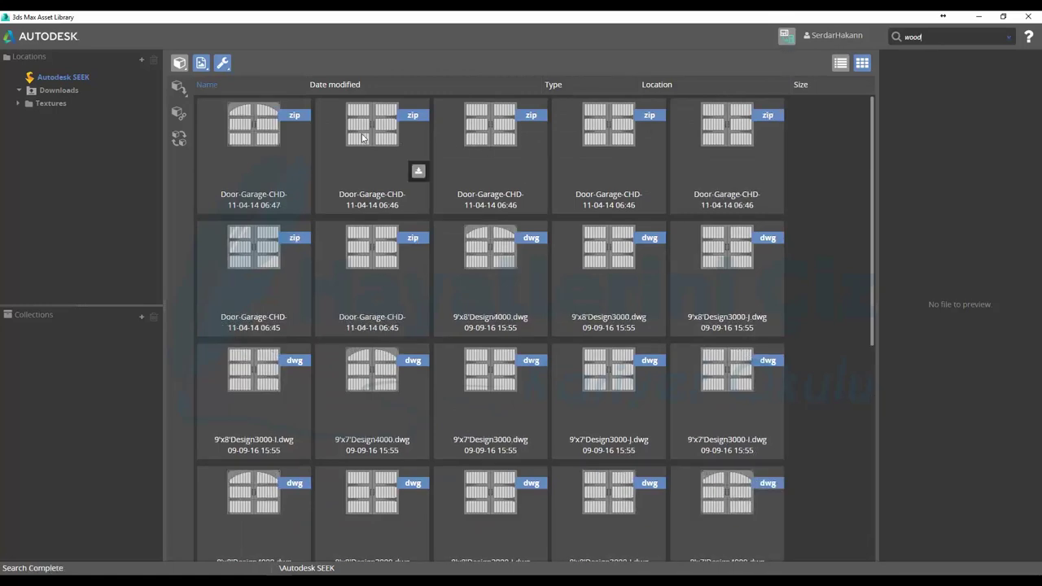
scroll(501, 151, "down", 1)
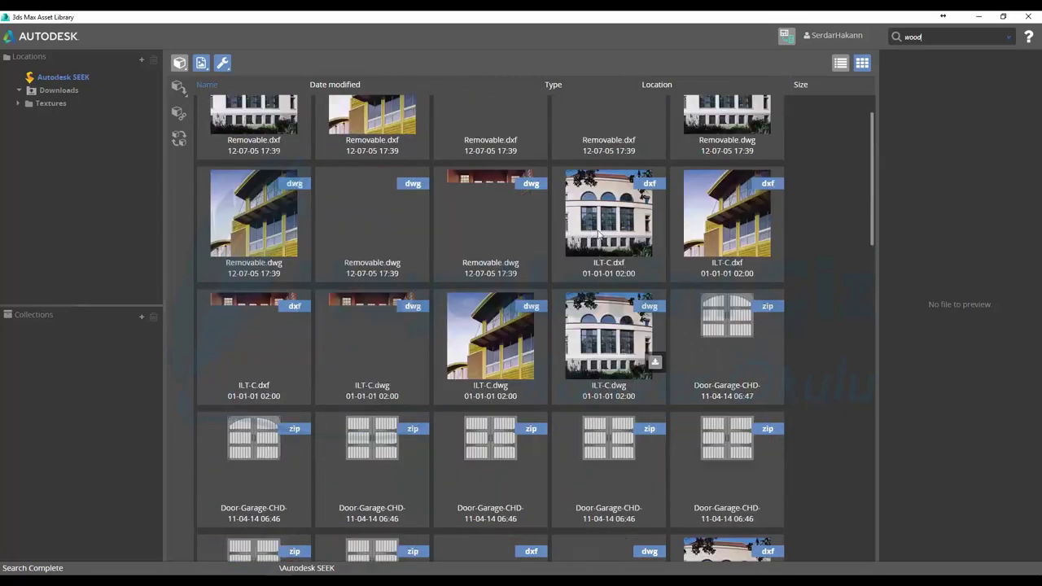
scroll(621, 228, "up", 1)
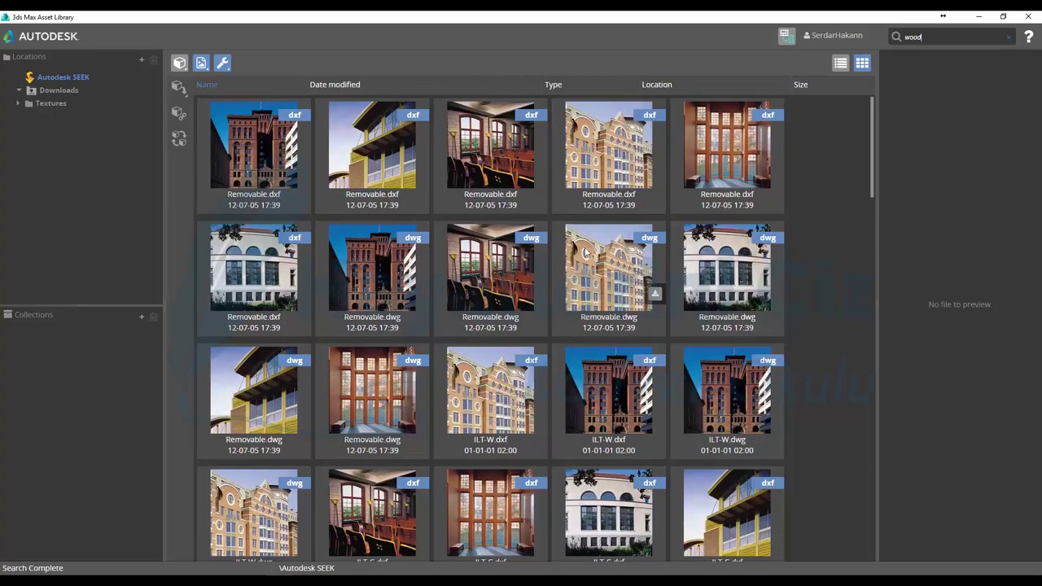
scroll(586, 252, "down", 1)
scroll(575, 239, "down", 2)
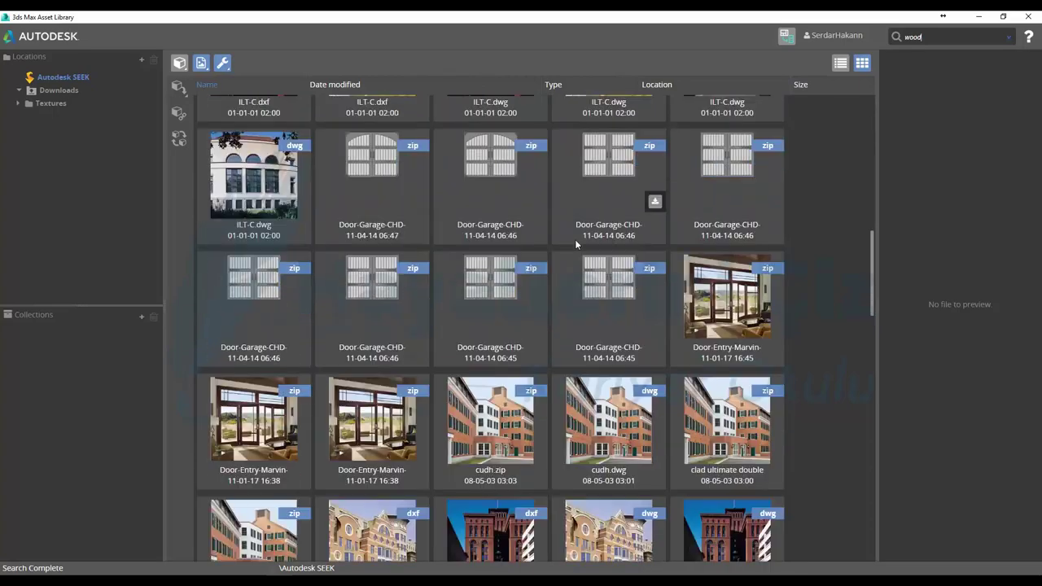
scroll(575, 242, "up", 2)
scroll(575, 243, "up", 1)
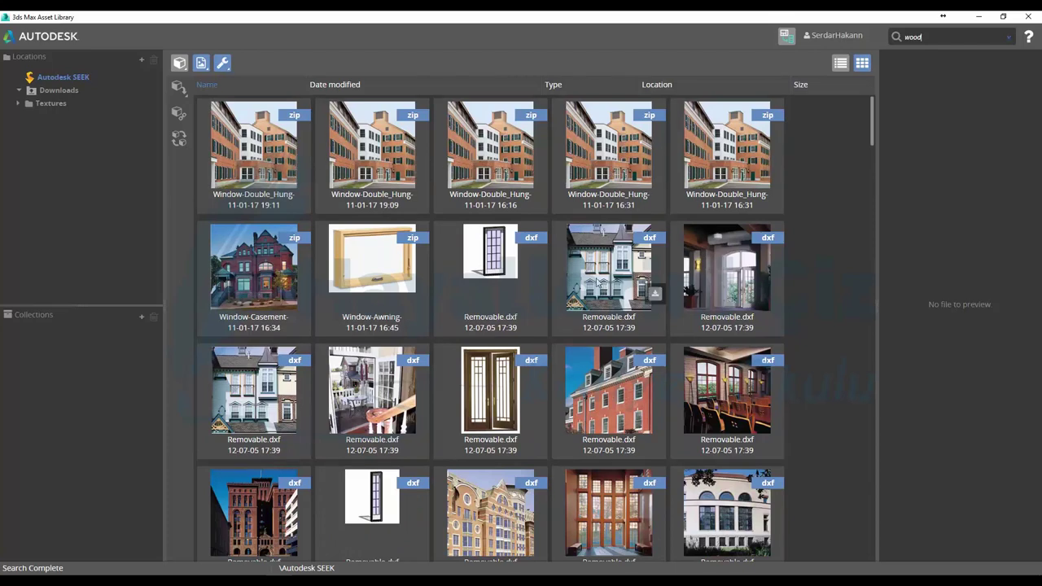
Step: Search for 'ceramik', then correct it to 'ceramic' and search again
left_click(935, 37)
key("BackSpace")
key("BackSpace")
key("BackSpace")
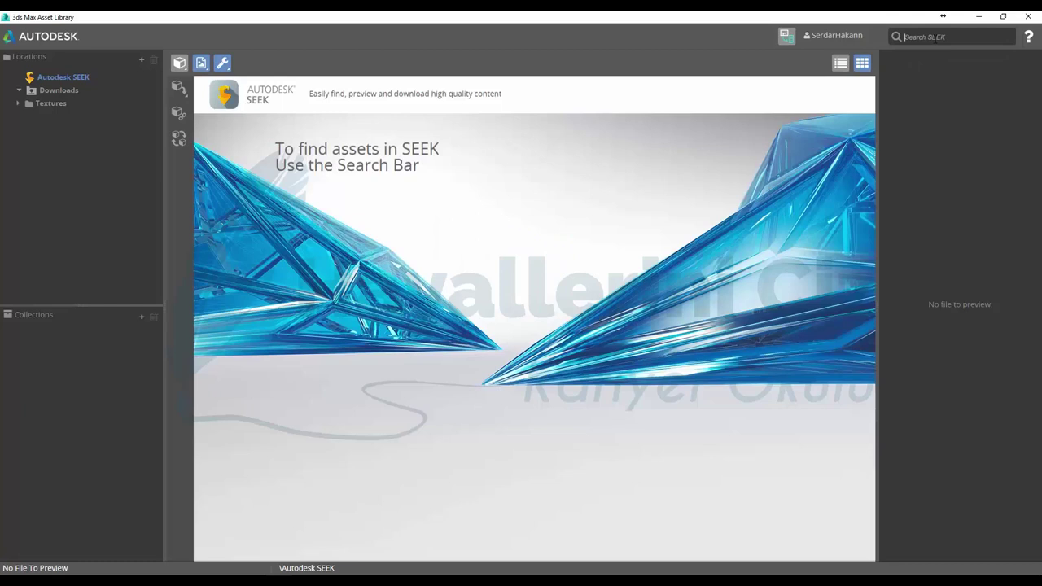
type("ceram")
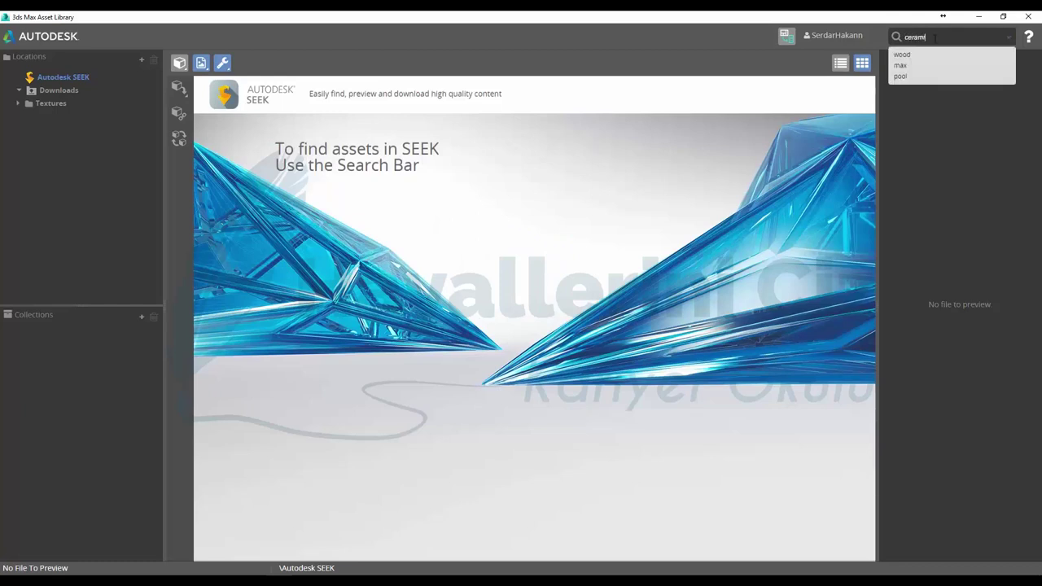
type("ik")
key("Return")
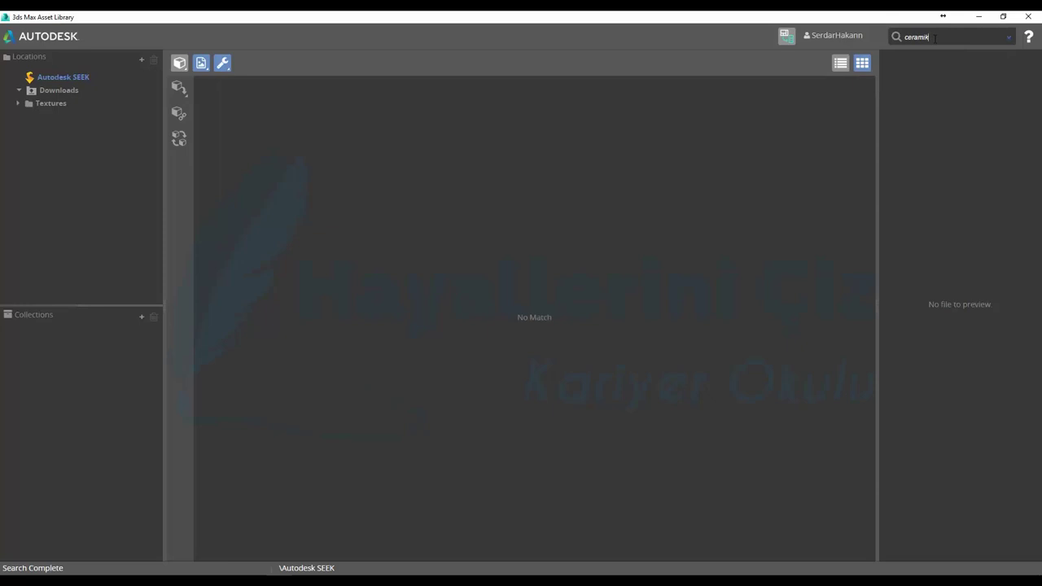
key("BackSpace")
type("c")
key("Return")
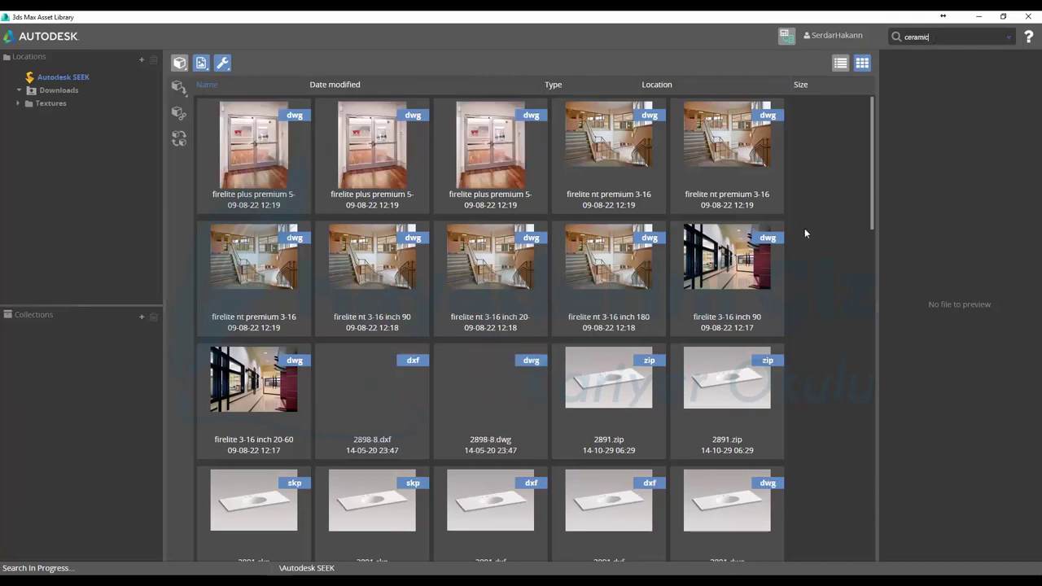
Step: Replace the query with 'plants' and run the search
key("ctrl+a")
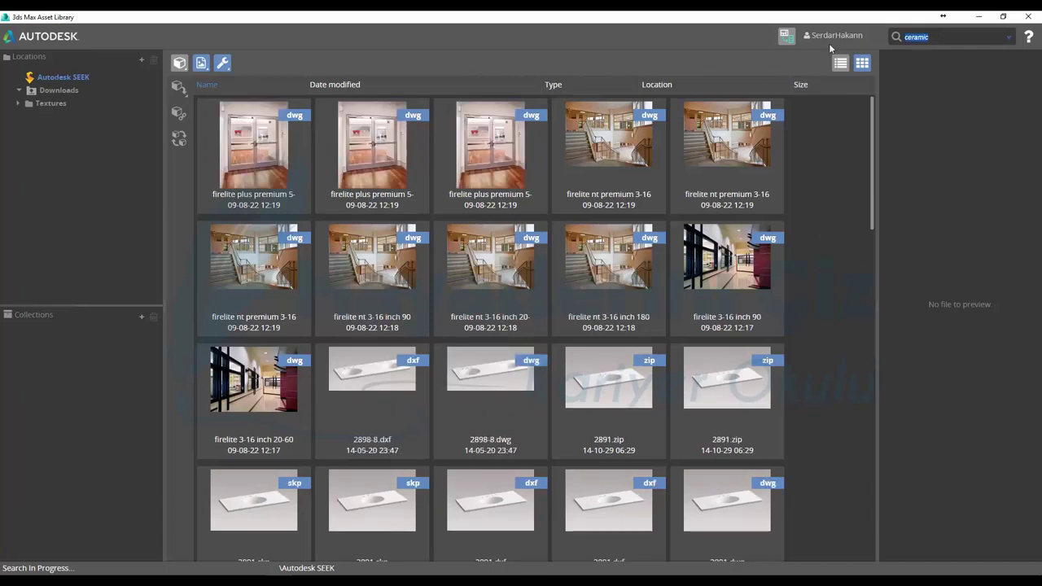
type("plants")
key("Return")
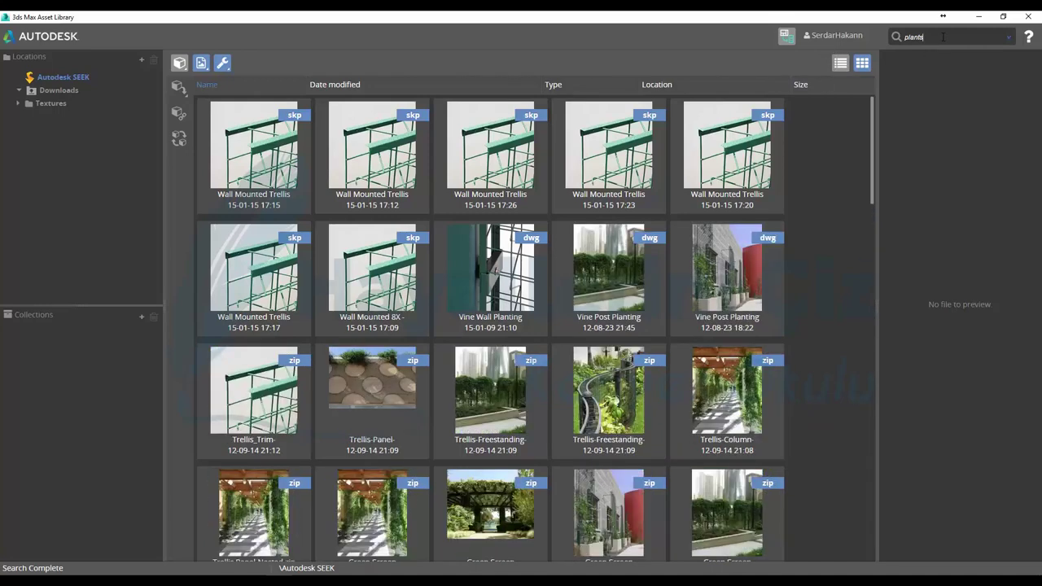
Step: Replace 'plants' with 'three' and scroll through the faucet and fixture results
key("BackSpace")
key("BackSpace")
key("BackSpace")
key("BackSpace")
key("BackSpace")
type("thre")
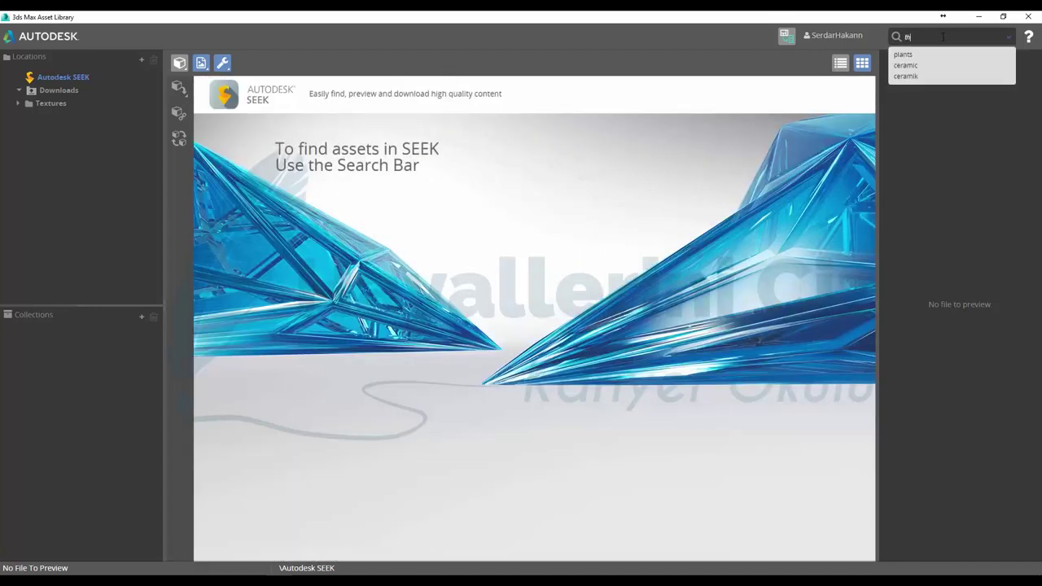
type("e")
key("Return")
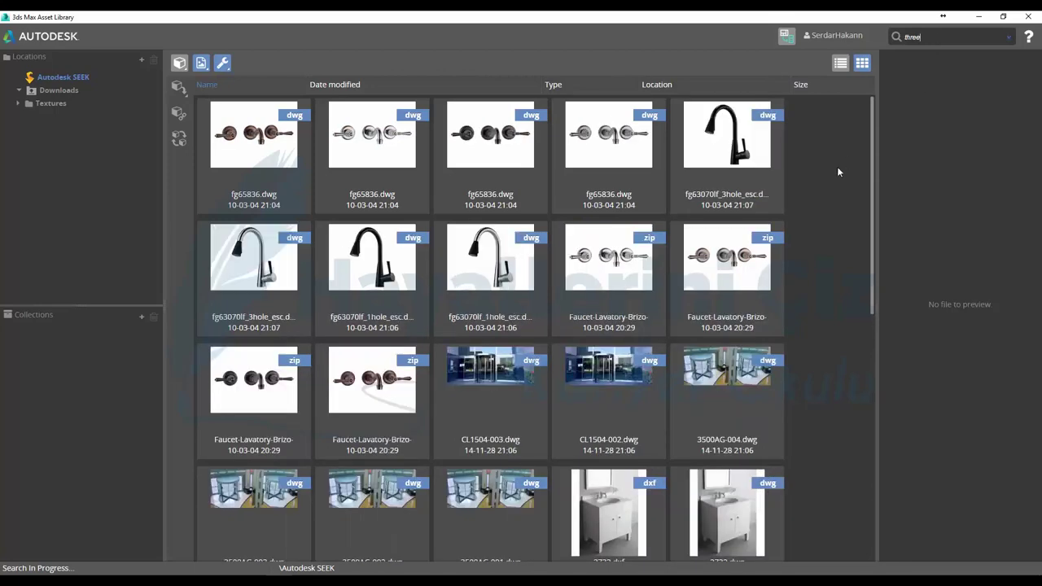
scroll(608, 205, "down", 2)
scroll(618, 200, "down", 5)
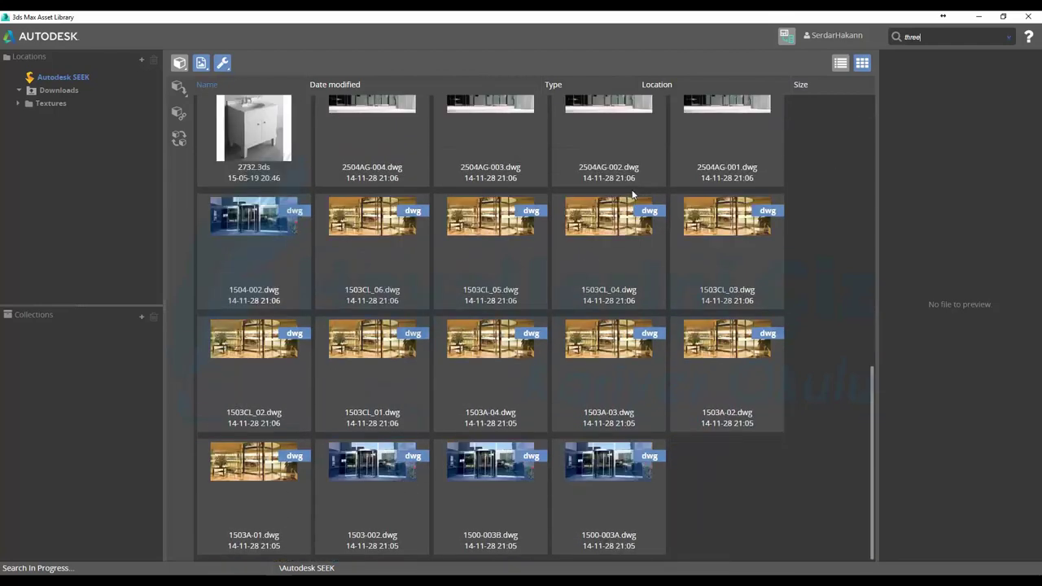
scroll(632, 192, "up", 3)
scroll(630, 163, "up", 4)
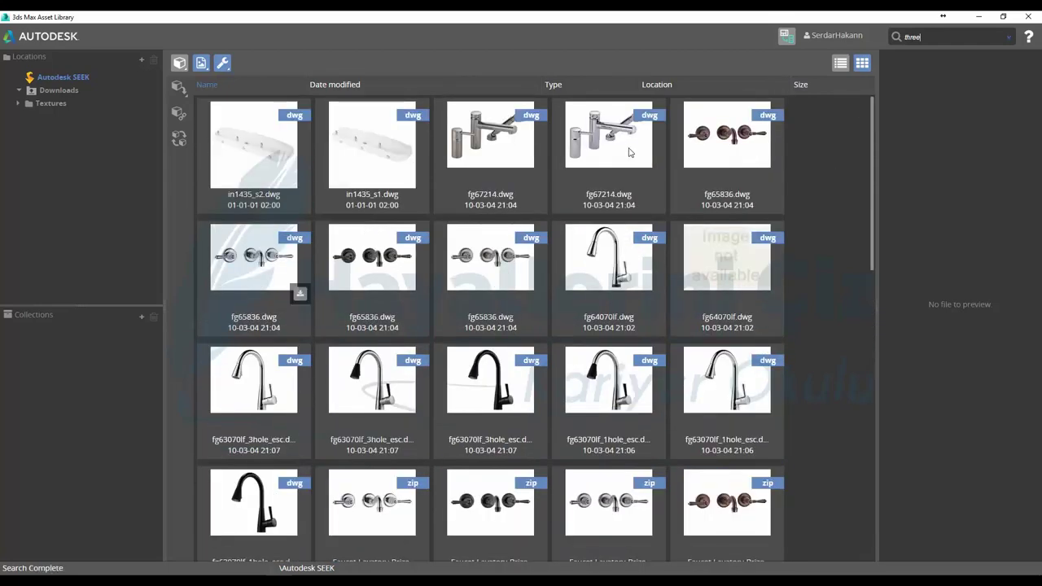
Step: Change the query from 'three' to 'tree' and run the search
left_click(944, 38)
key("BackSpace")
key("BackSpace")
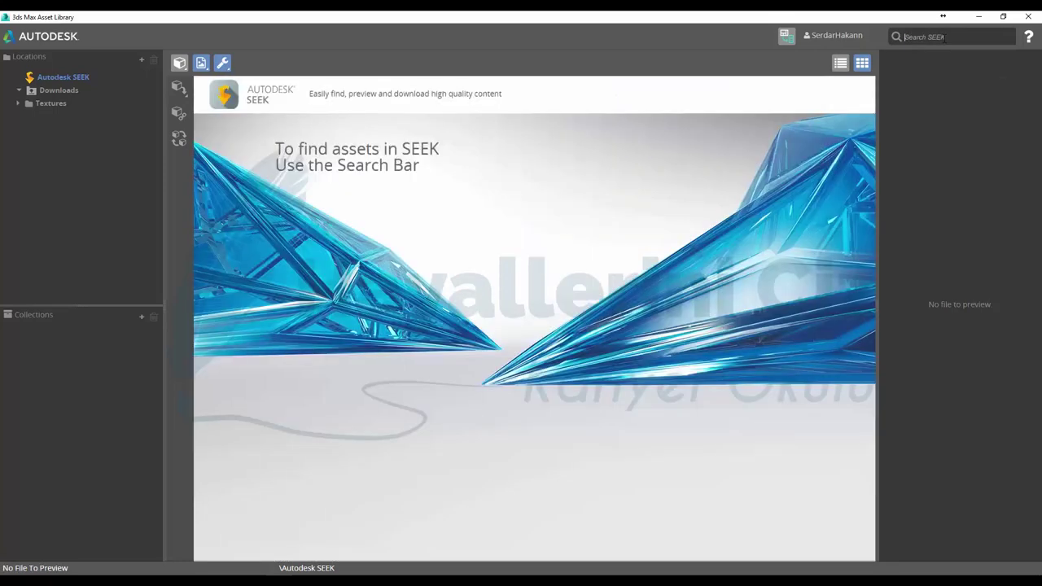
type("tree")
key("Return")
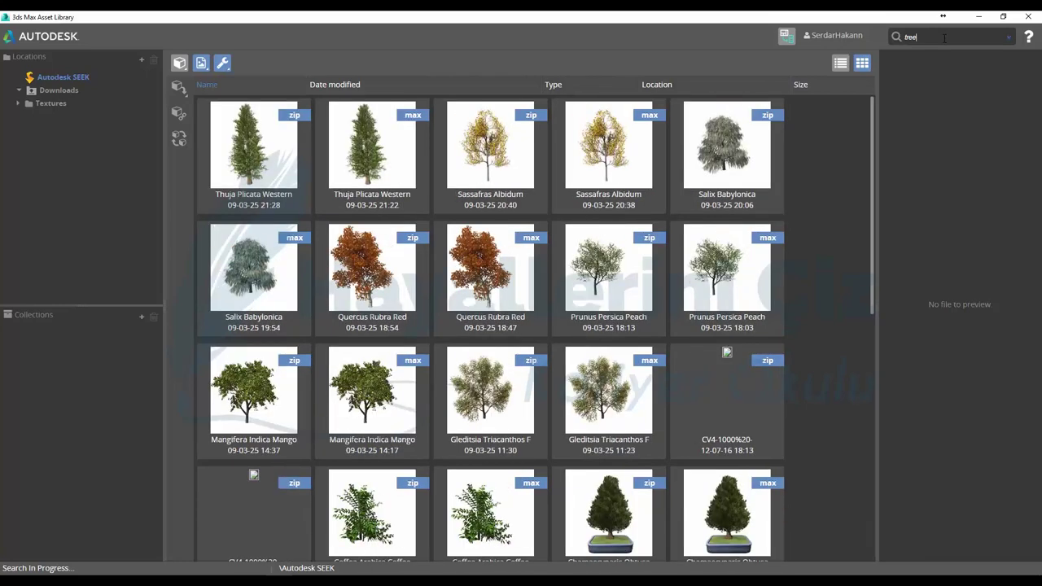
Step: Search SEEK for grass, then empty the search box to return to the start page
key("BackSpace")
key("BackSpace")
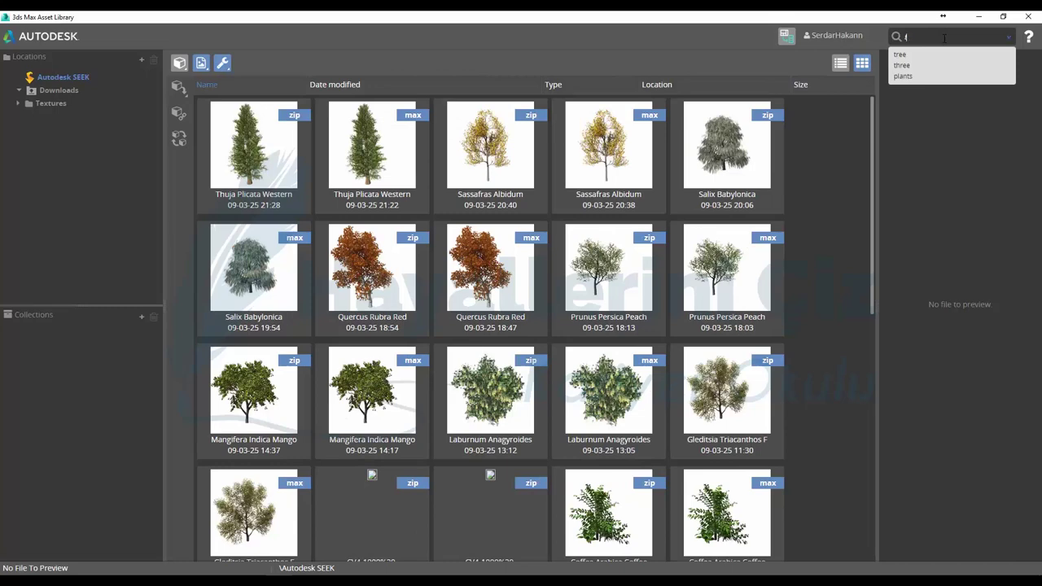
key("BackSpace")
key("BackSpace")
type("dras")
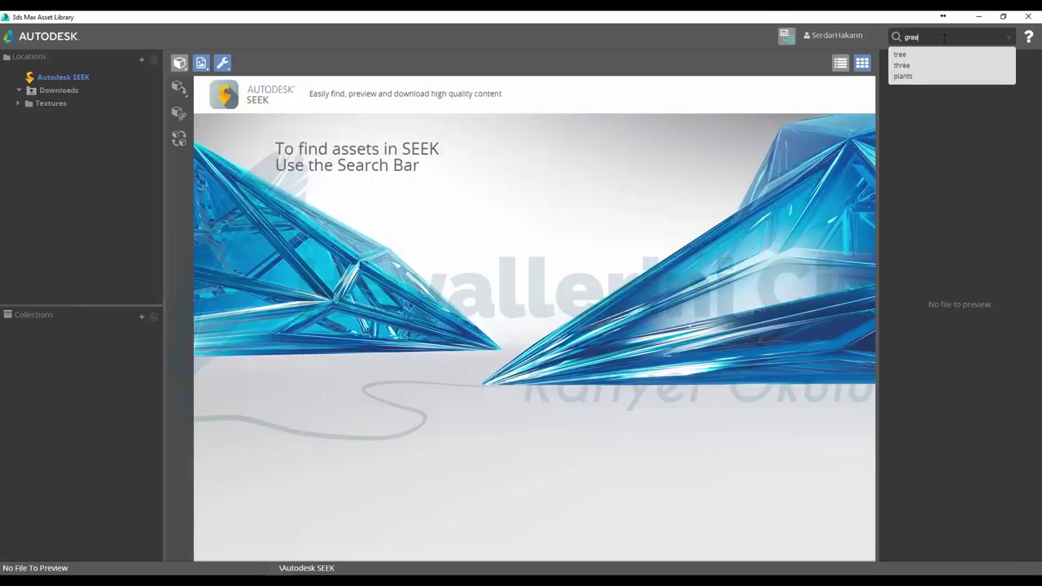
type("s")
key("Return")
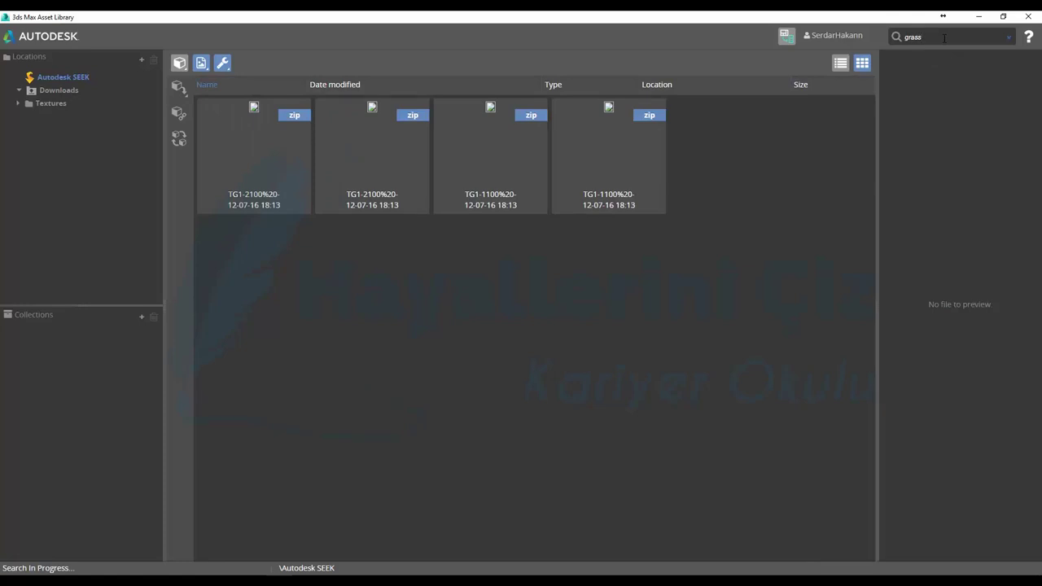
key("BackSpace")
key("BackSpace")
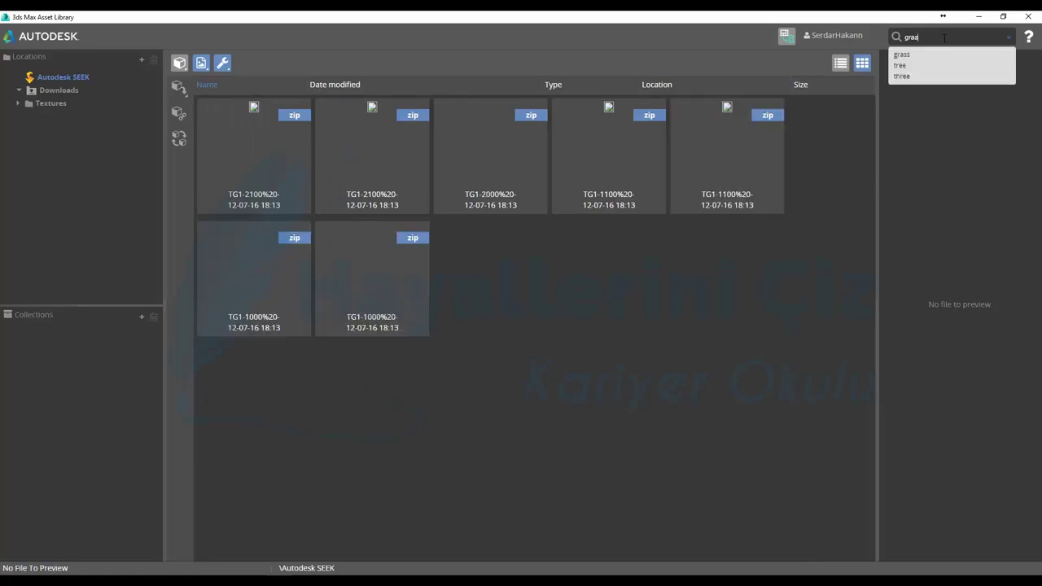
key("BackSpace")
key("BackSpace")
key("BackSpace")
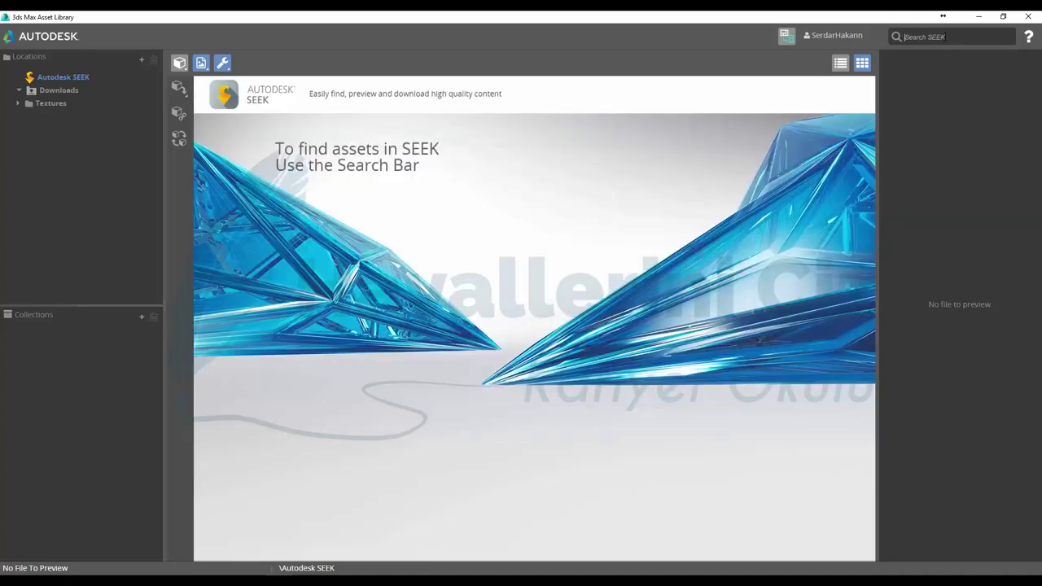
Step: Search SEEK for 'flower', then replace the query with 'carpet' and search again
type("flower")
key("Return")
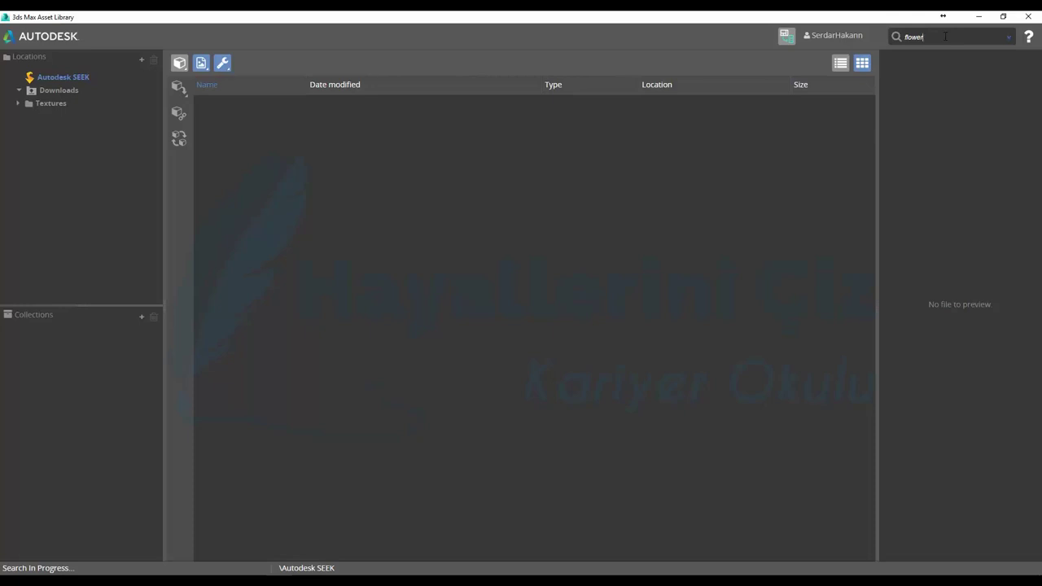
key("BackSpace")
key("BackSpace")
key("BackSpace")
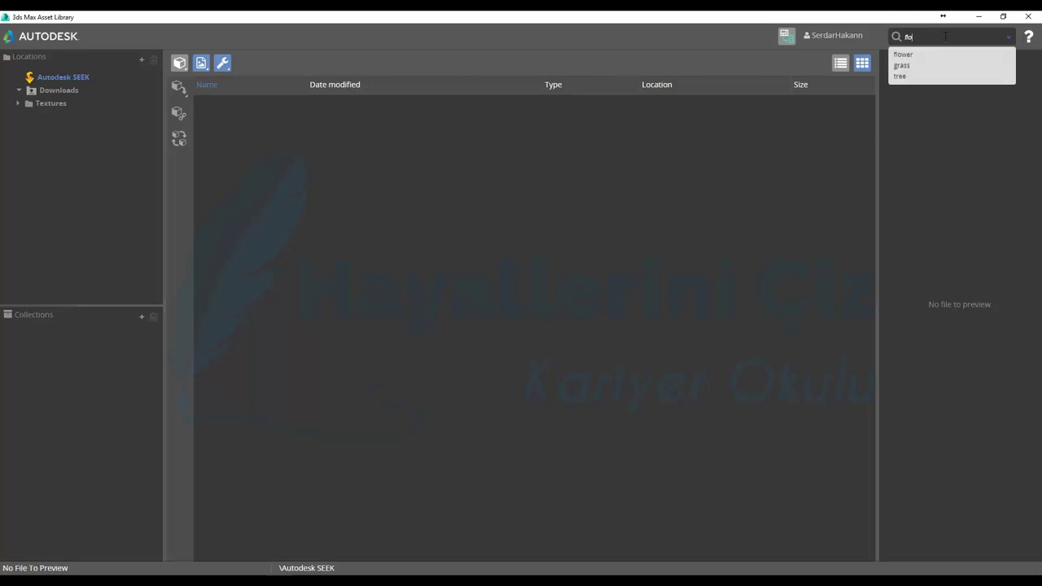
key("BackSpace")
key("BackSpace")
key("BackSpace")
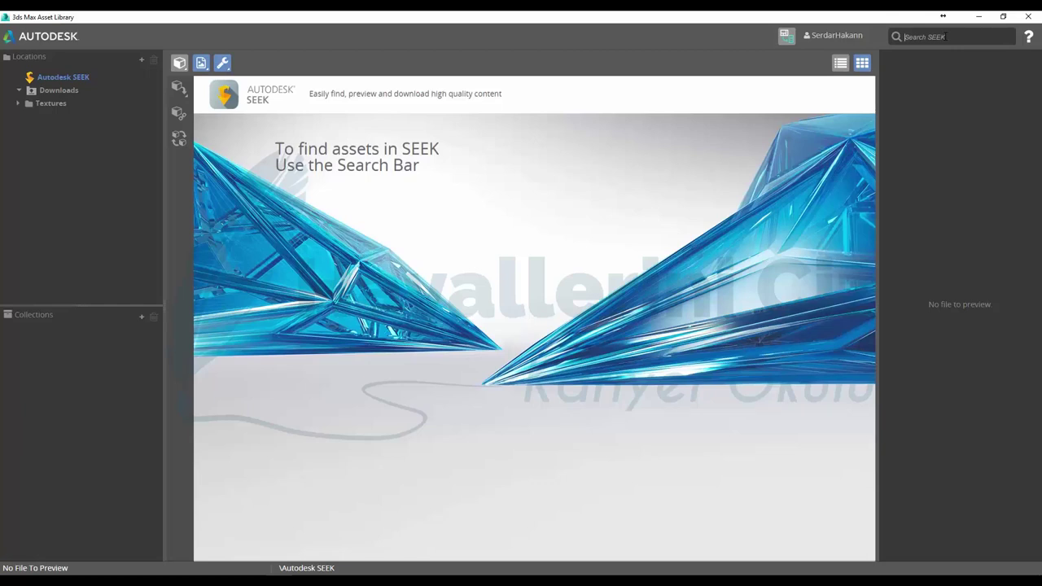
type("carpet")
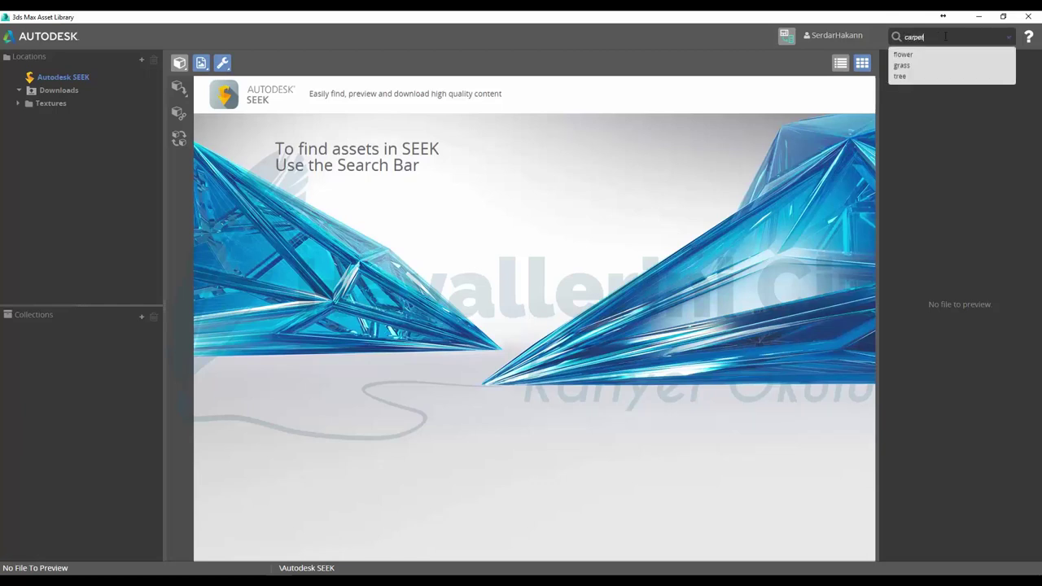
key("Return")
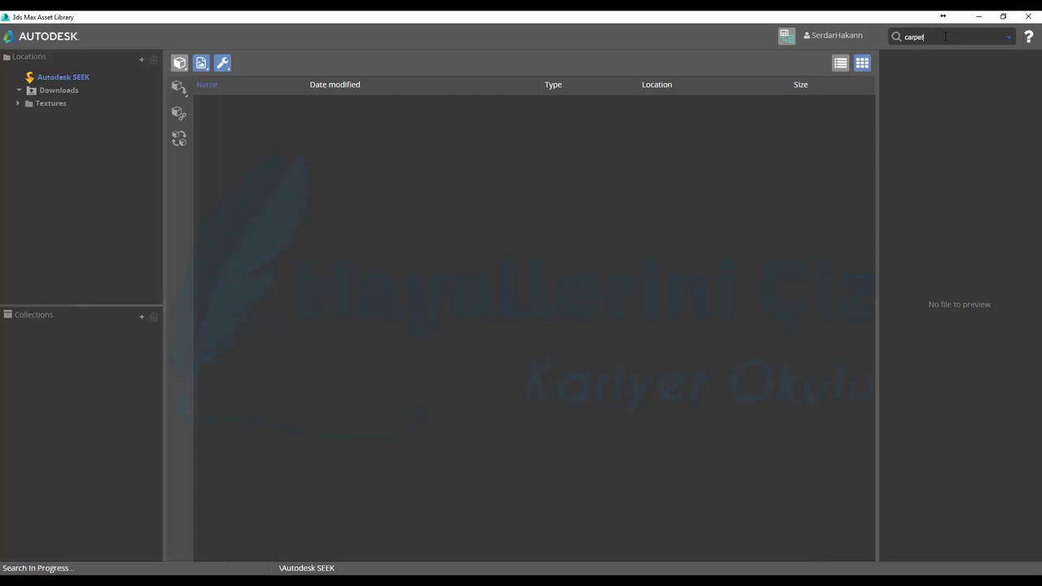